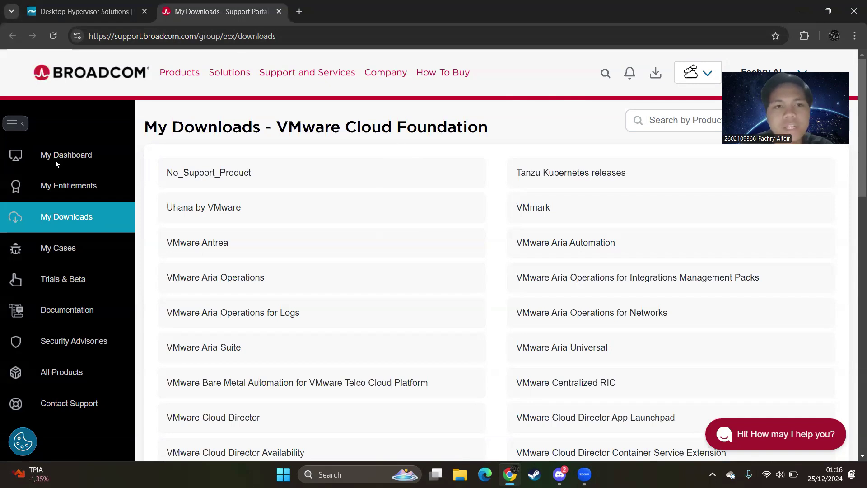
Step: Keep VMware Cloud Foundation as the product group, search 'vmware wo' and open the VMware Workstation Pro downloads page
{"action": "left_click", "coordinate": [705, 74]}
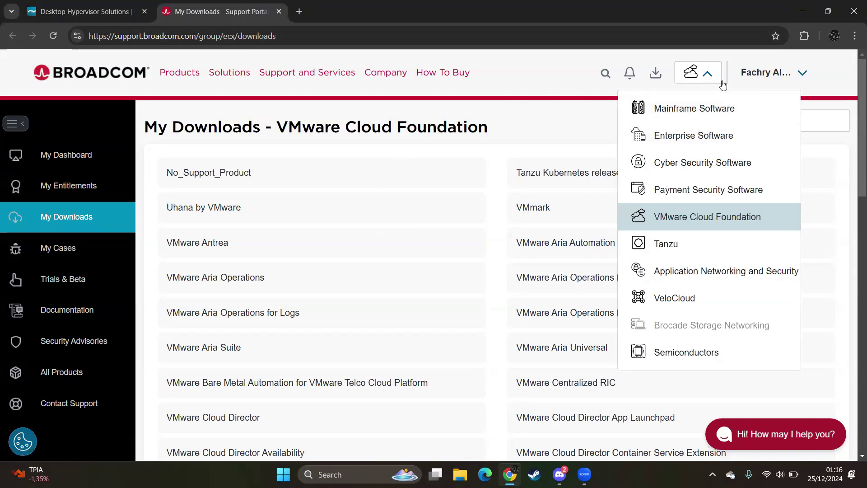
{"action": "left_click", "coordinate": [707, 73]}
{"action": "left_click", "coordinate": [715, 74]}
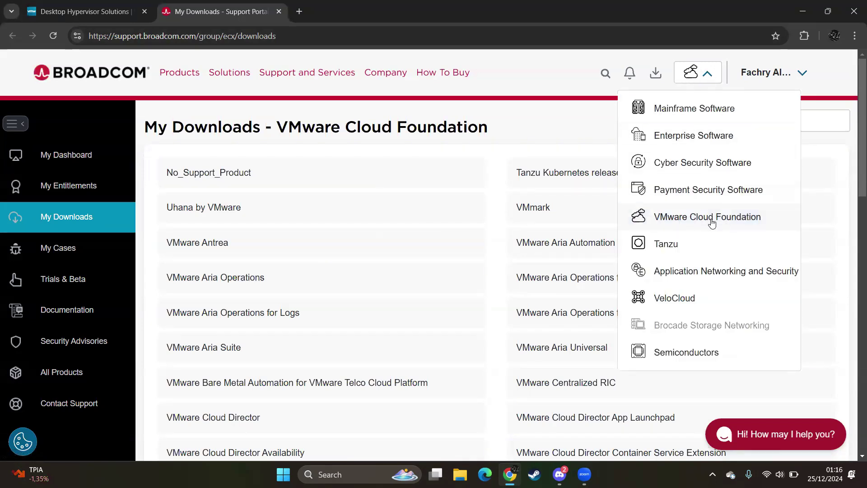
{"action": "left_click", "coordinate": [537, 118]}
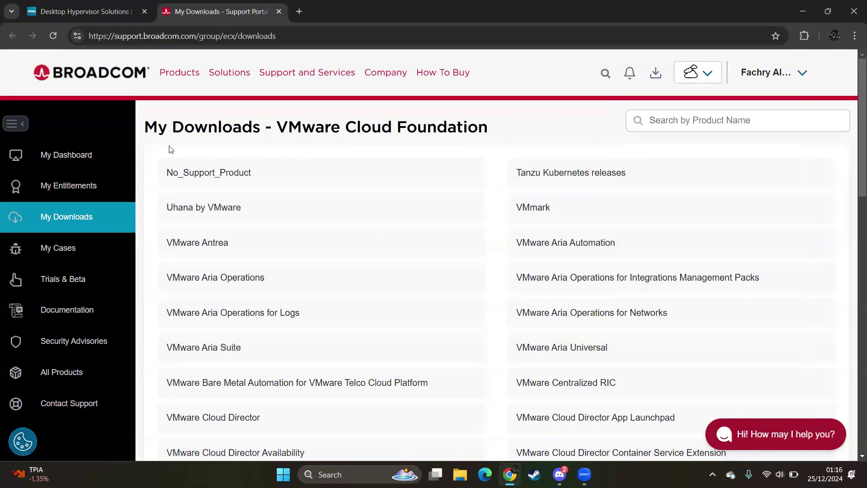
{"action": "left_click", "coordinate": [683, 122]}
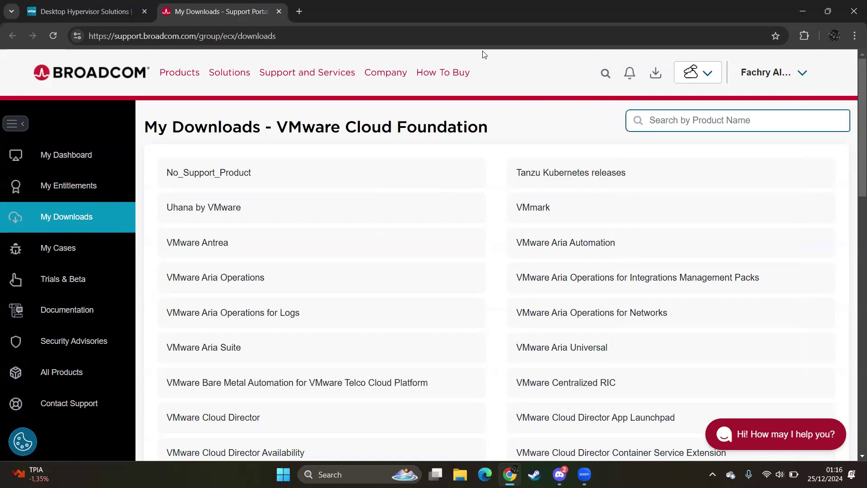
{"action": "type", "text": "vmware workstation pro"}
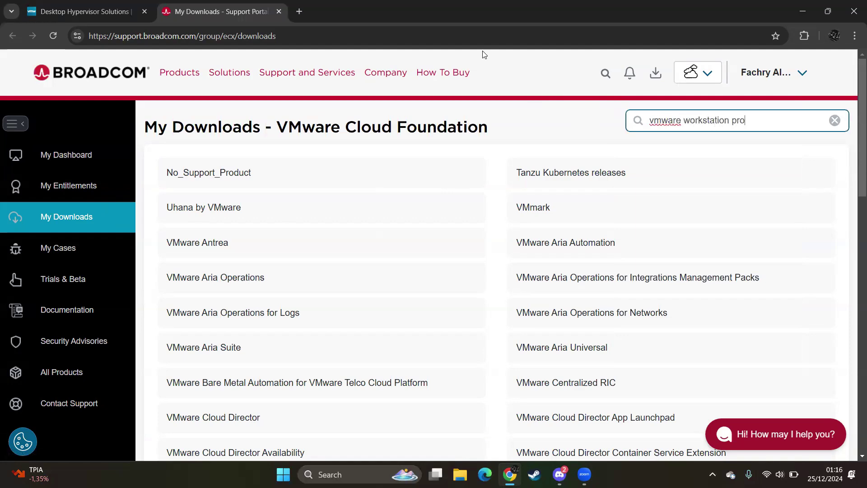
{"action": "key", "text": "Return"}
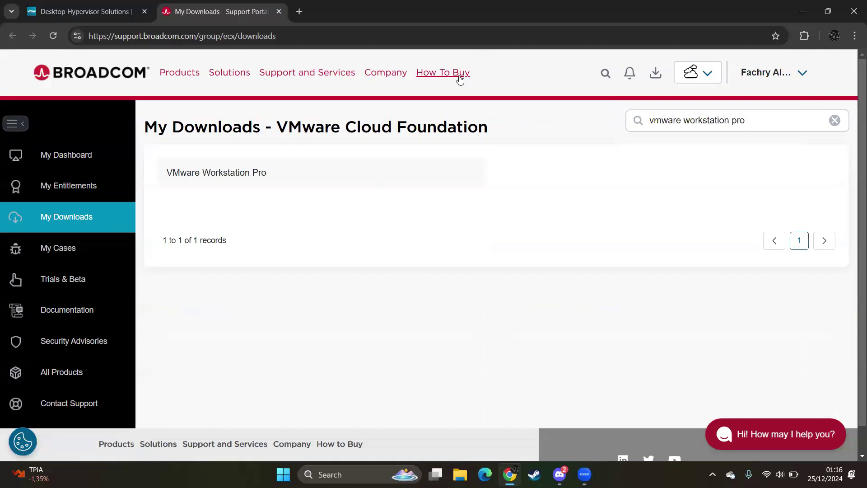
{"action": "left_click", "coordinate": [234, 179]}
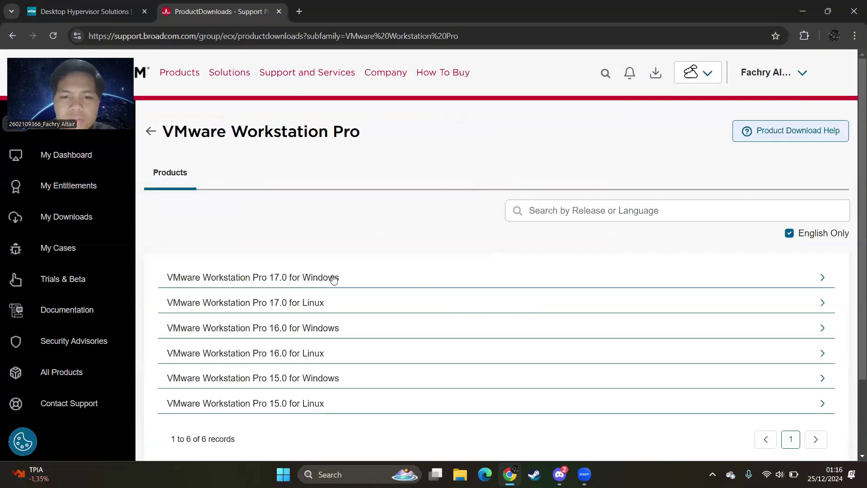
Step: Expand VMware Workstation Pro 17.0 for Windows and open the release 17.5.2 files
{"action": "scroll", "coordinate": [332, 274], "scroll_direction": "down", "scroll_amount": 1}
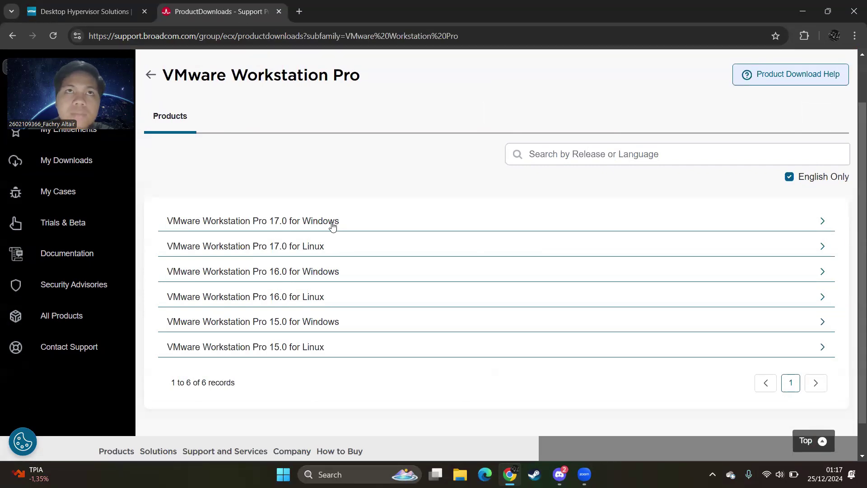
{"action": "left_click", "coordinate": [332, 226]}
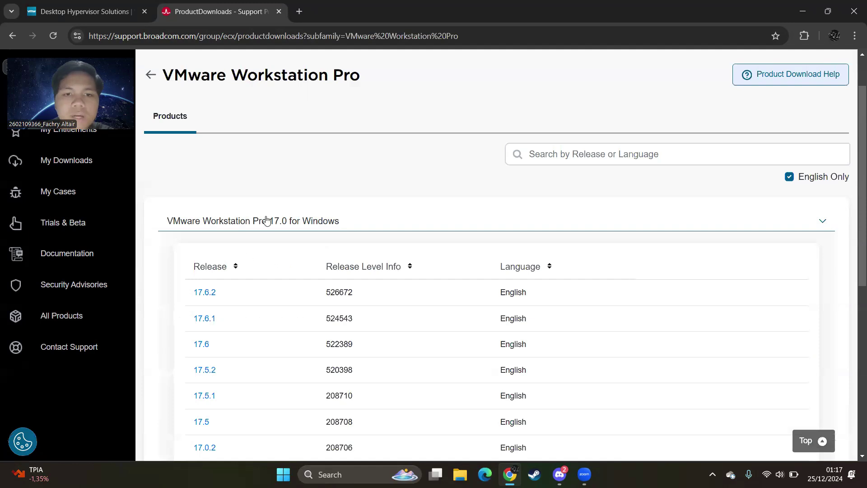
{"action": "scroll", "coordinate": [209, 275], "scroll_direction": "down", "scroll_amount": 2}
{"action": "scroll", "coordinate": [218, 299], "scroll_direction": "down", "scroll_amount": 1}
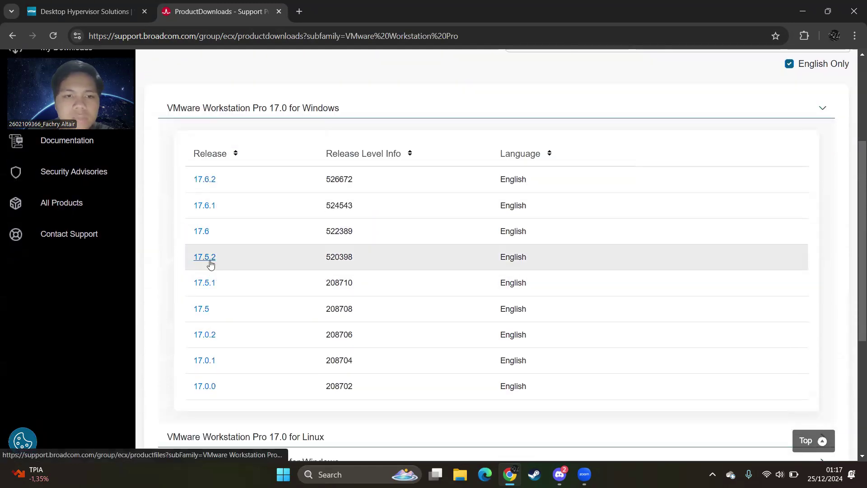
{"action": "left_click", "coordinate": [210, 265]}
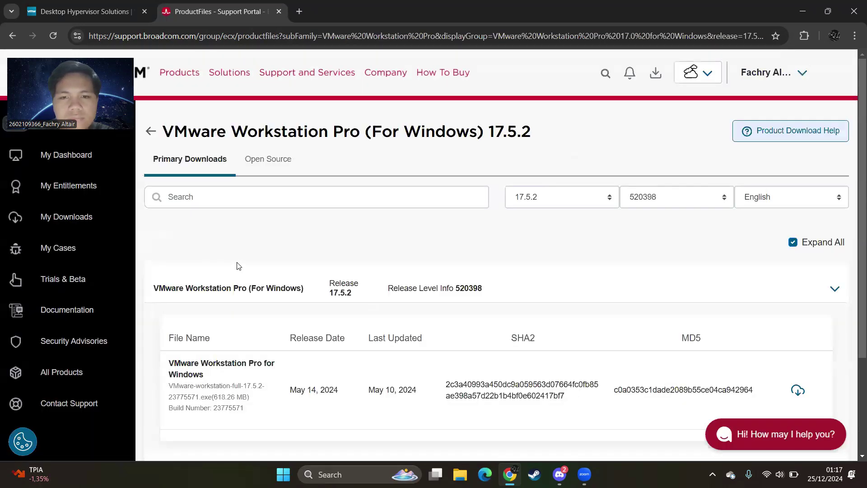
{"action": "scroll", "coordinate": [478, 288], "scroll_direction": "down", "scroll_amount": 3}
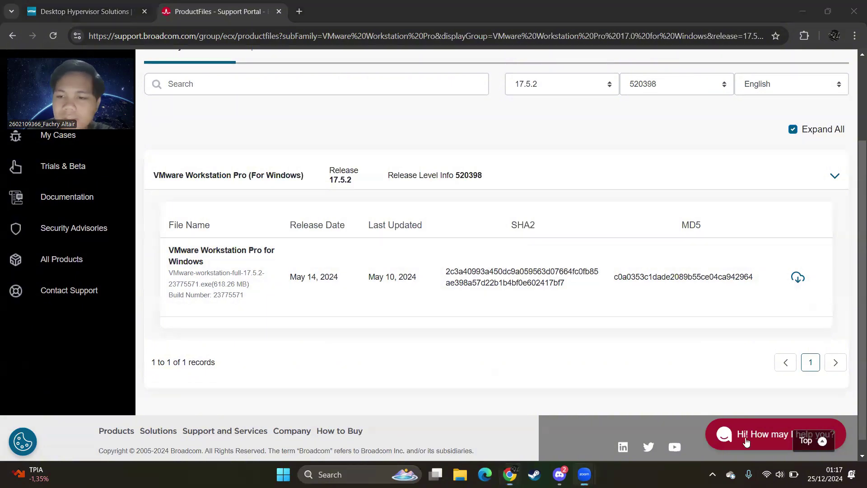
{"action": "right_click", "coordinate": [750, 284]}
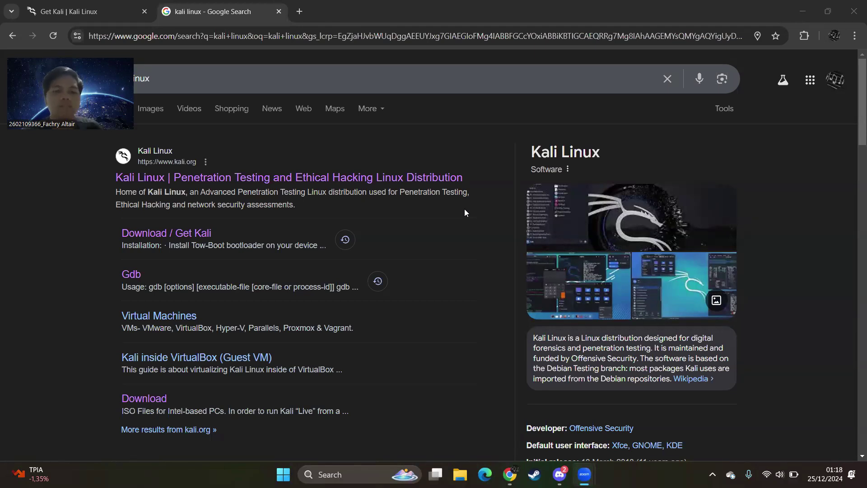
Step: Go from Google to kali.org's download page and view the Installer Images and Virtual Machines options
{"action": "left_click", "coordinate": [430, 176]}
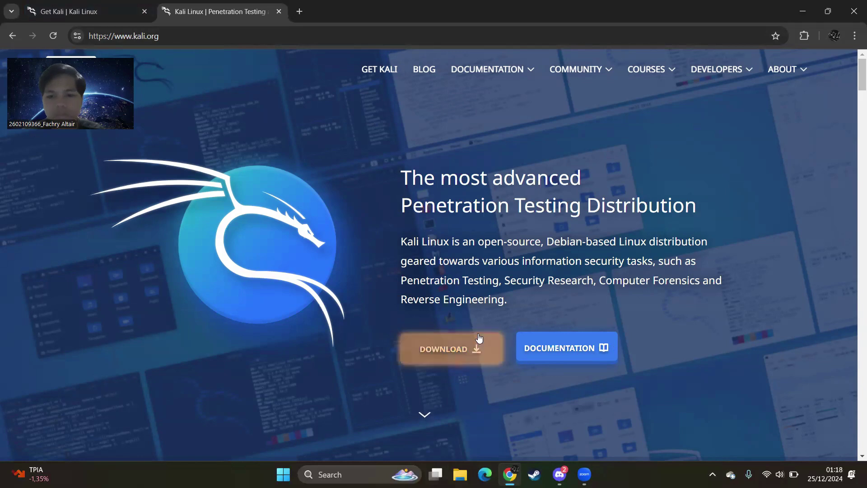
{"action": "left_click", "coordinate": [447, 347]}
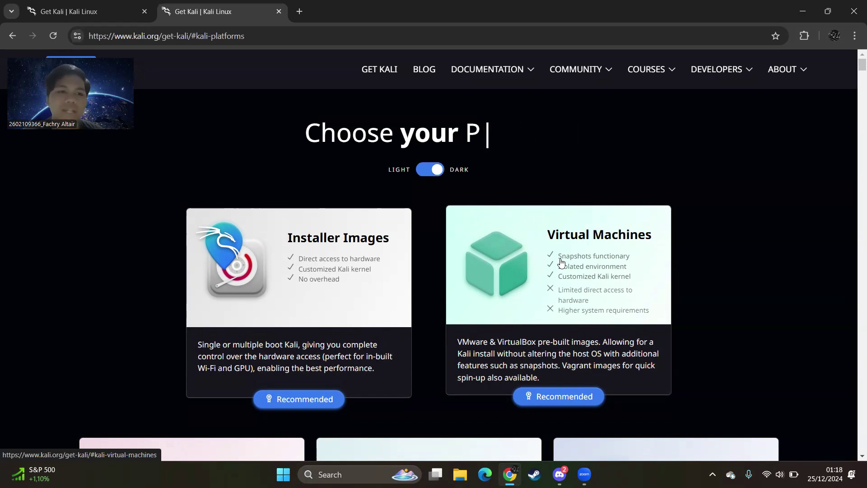
{"action": "left_click", "coordinate": [334, 265]}
{"action": "scroll", "coordinate": [354, 217], "scroll_direction": "down", "scroll_amount": 10}
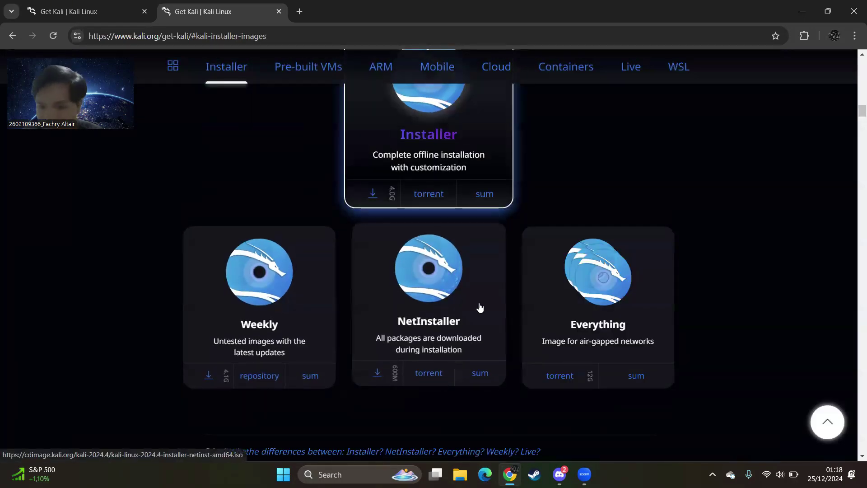
{"action": "scroll", "coordinate": [481, 231], "scroll_direction": "up", "scroll_amount": 2}
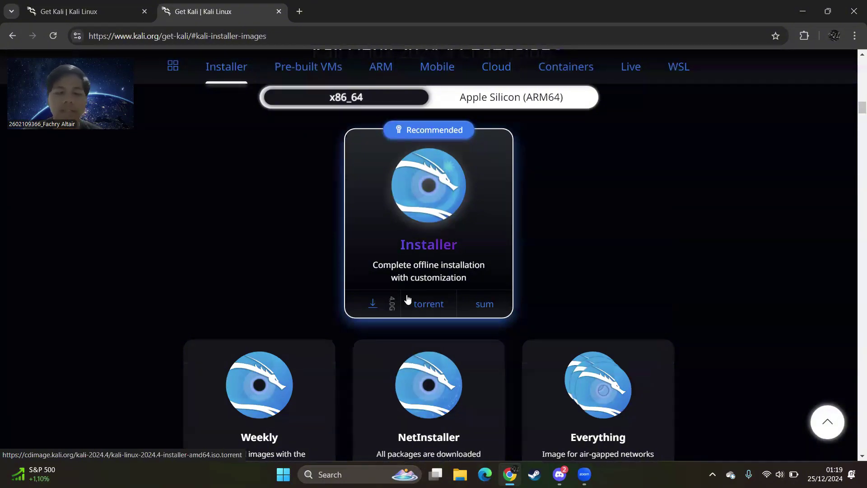
{"action": "scroll", "coordinate": [406, 270], "scroll_direction": "up", "scroll_amount": 1}
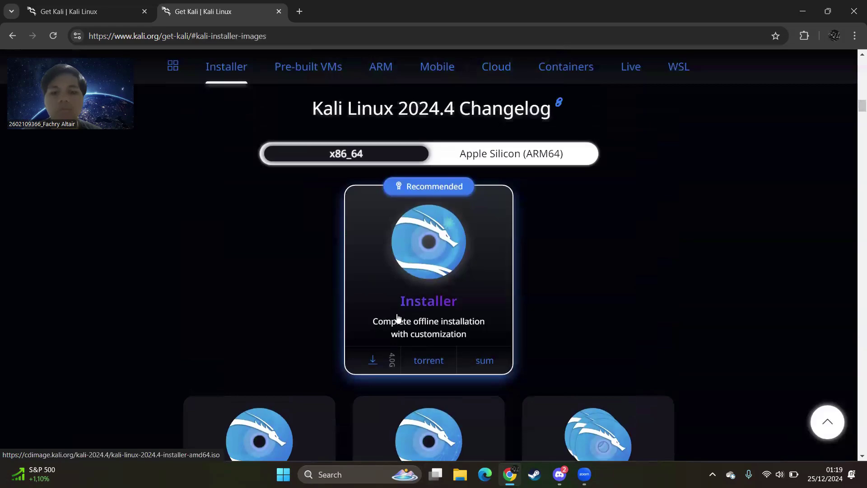
{"action": "scroll", "coordinate": [362, 254], "scroll_direction": "up", "scroll_amount": 3}
{"action": "scroll", "coordinate": [346, 175], "scroll_direction": "up", "scroll_amount": 15}
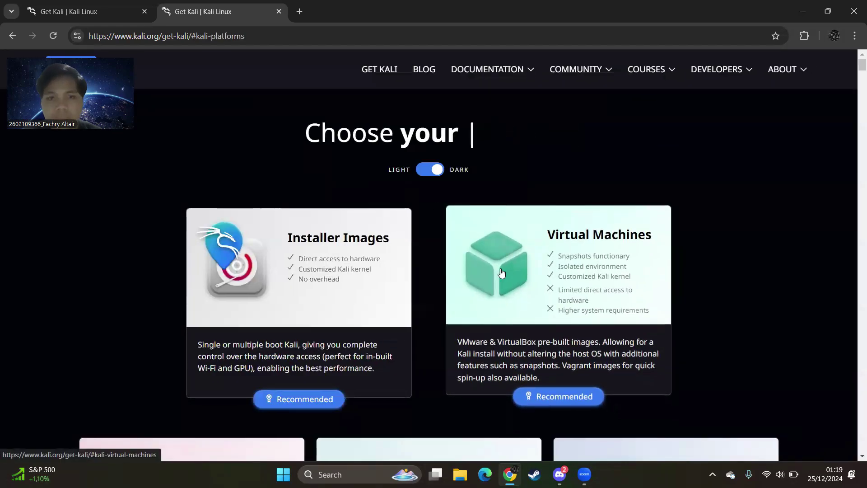
{"action": "left_click", "coordinate": [500, 271]}
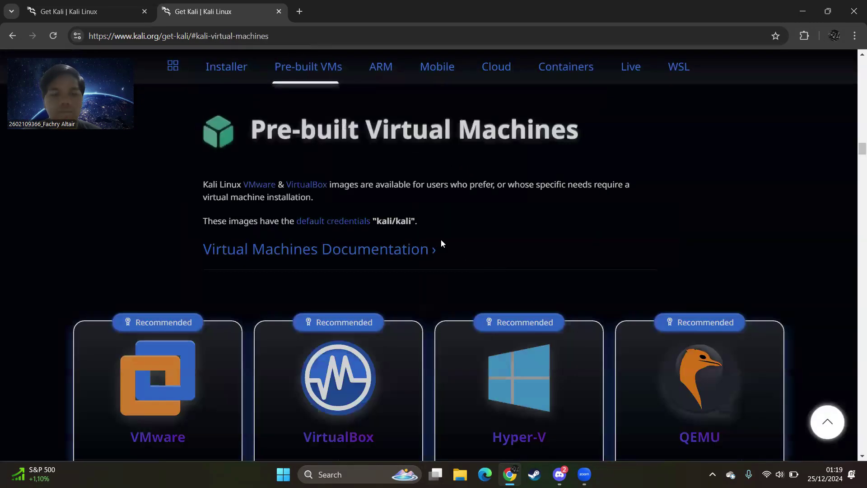
{"action": "scroll", "coordinate": [182, 211], "scroll_direction": "down", "scroll_amount": 4}
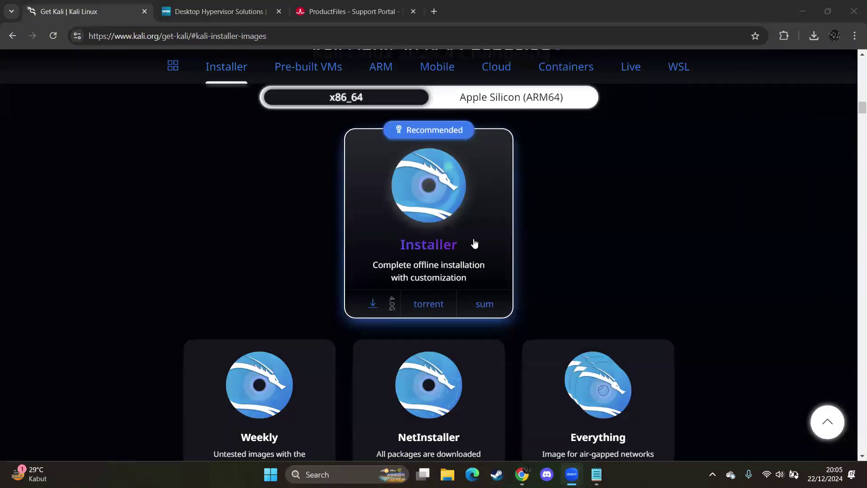
Step: Run the downloaded VMware Workstation installer from Chrome's downloads and dismiss the 'another instance of setup' error
{"action": "left_click", "coordinate": [351, 11]}
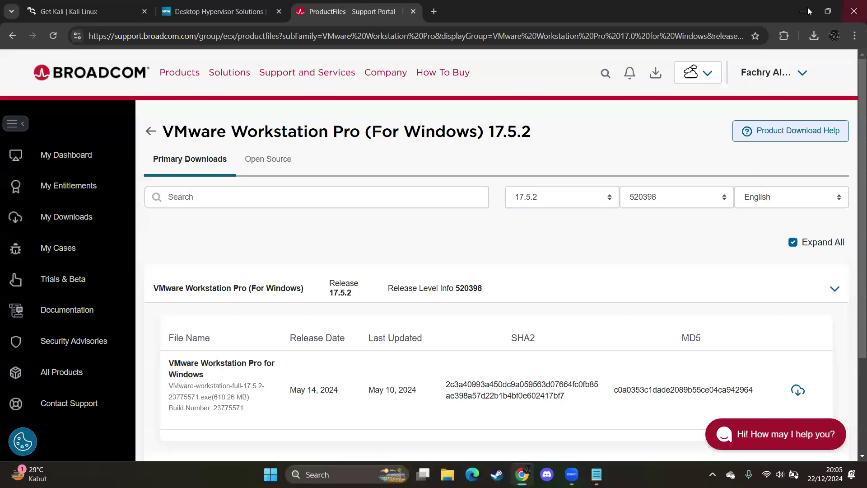
{"action": "key", "text": "ctrl+Tab"}
{"action": "left_click", "coordinate": [812, 36]}
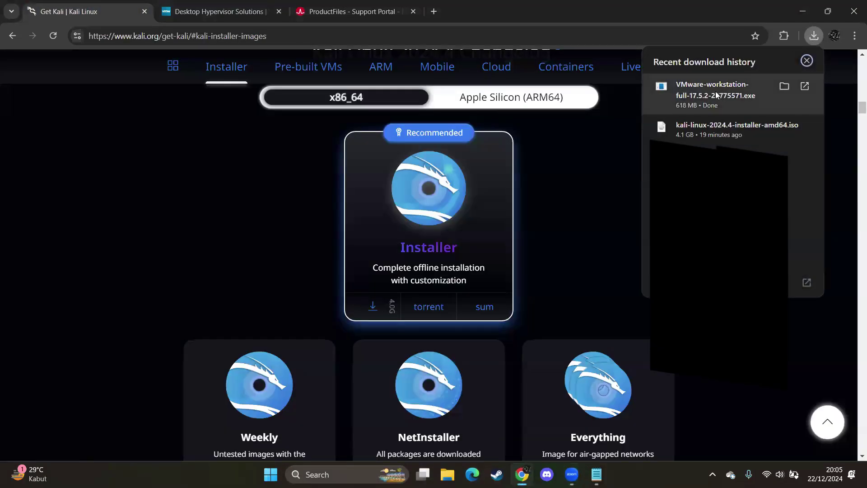
{"action": "left_click", "coordinate": [729, 90]}
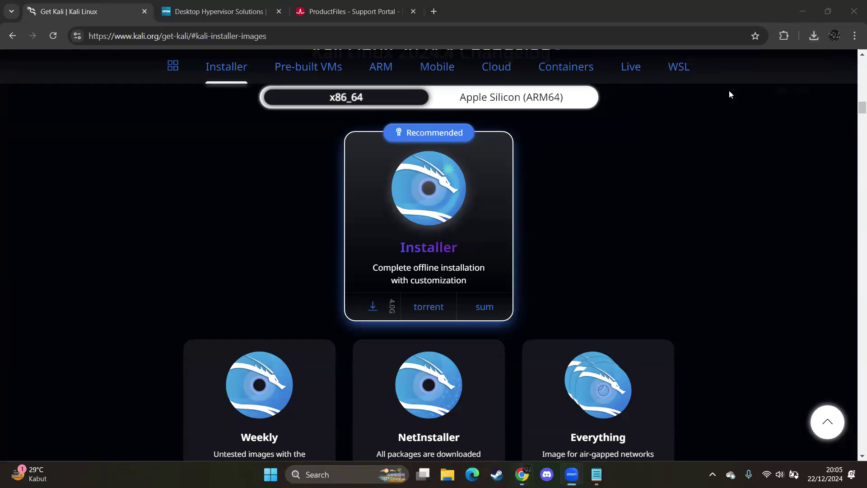
{"action": "left_click", "coordinate": [810, 38]}
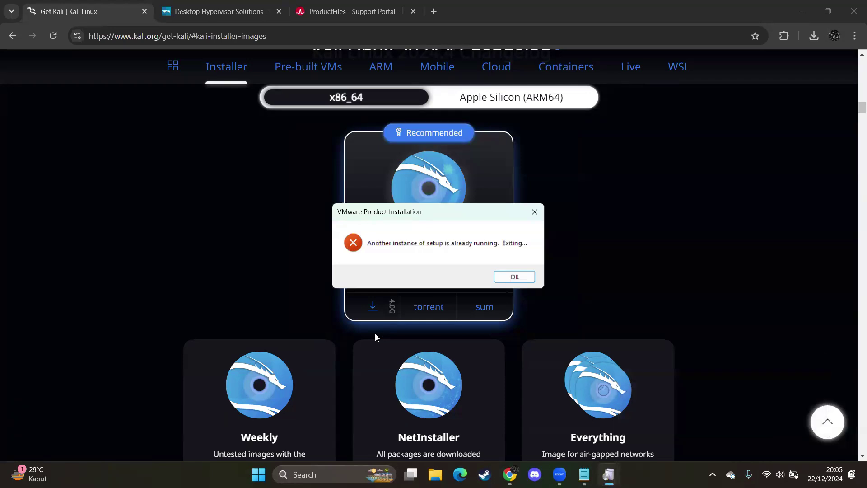
{"action": "left_click", "coordinate": [514, 277]}
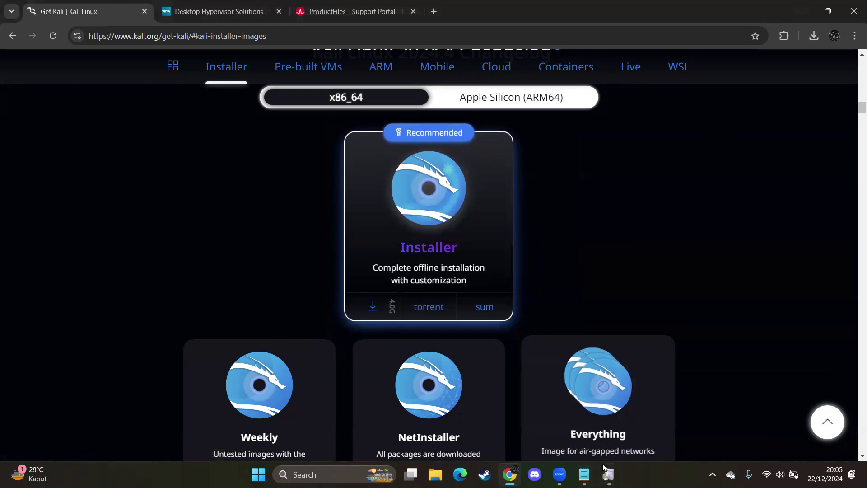
{"action": "left_click", "coordinate": [559, 474]}
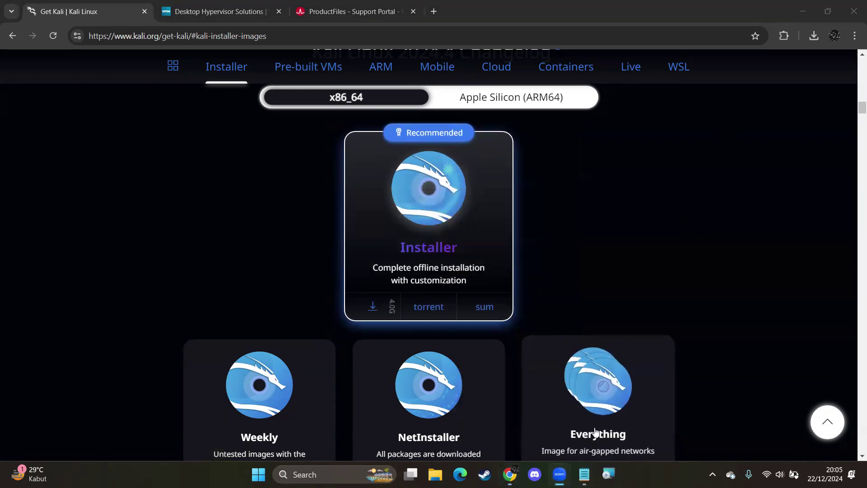
Step: Bring the setup wizard forward and accept the license agreement
{"action": "mouse_move", "coordinate": [608, 474]}
{"action": "left_click", "coordinate": [616, 409]}
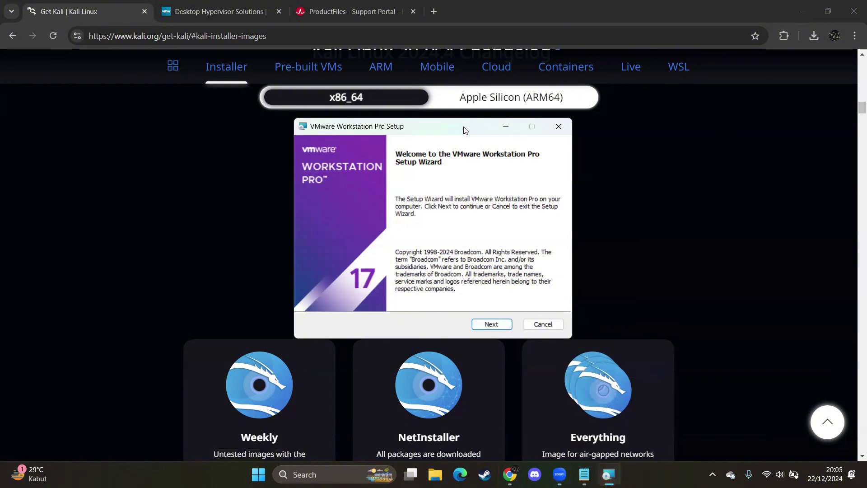
{"action": "left_click_drag", "start_coordinate": [465, 128], "coordinate": [426, 131]}
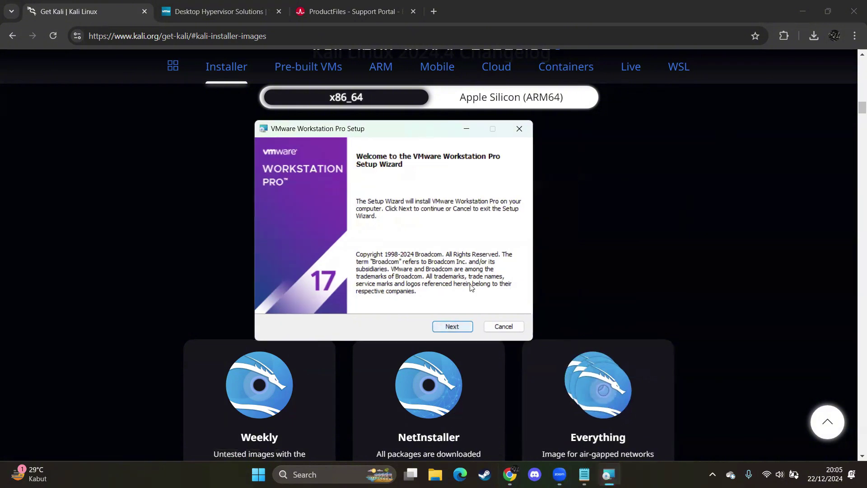
{"action": "left_click", "coordinate": [452, 327]}
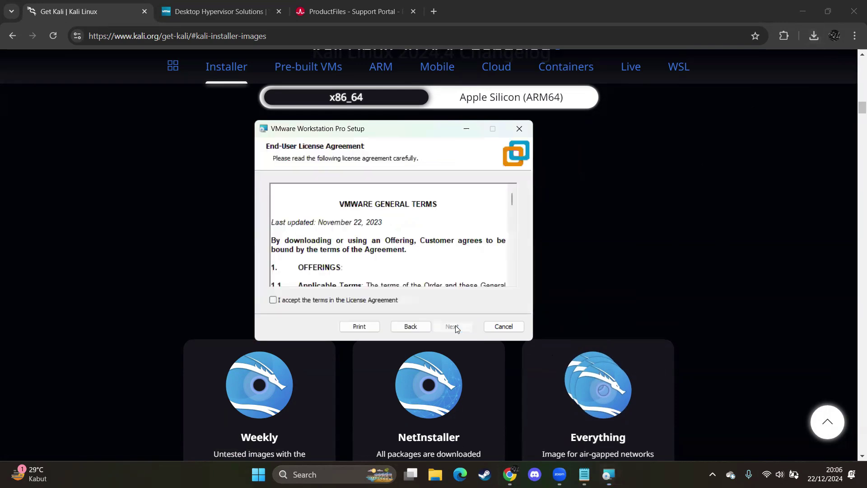
{"action": "left_click", "coordinate": [281, 301]}
{"action": "scroll", "coordinate": [512, 199], "scroll_direction": "down", "scroll_amount": 5}
{"action": "left_click_drag", "start_coordinate": [511, 199], "coordinate": [512, 272]}
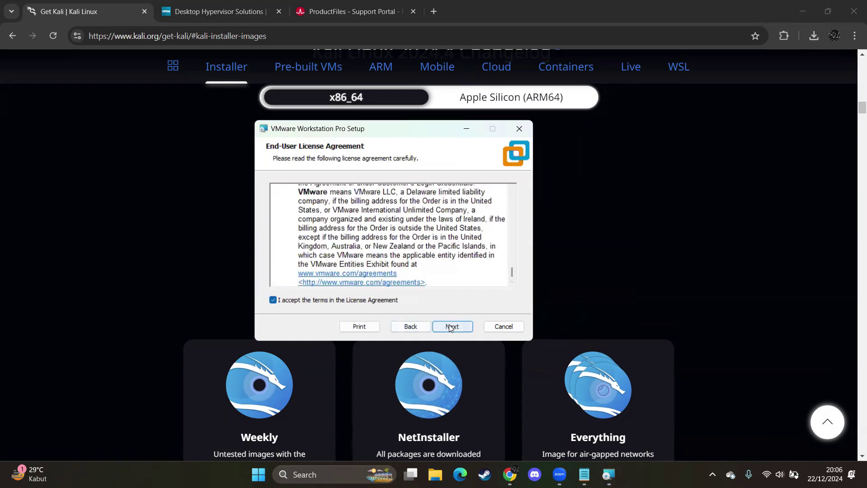
{"action": "left_click", "coordinate": [448, 325]}
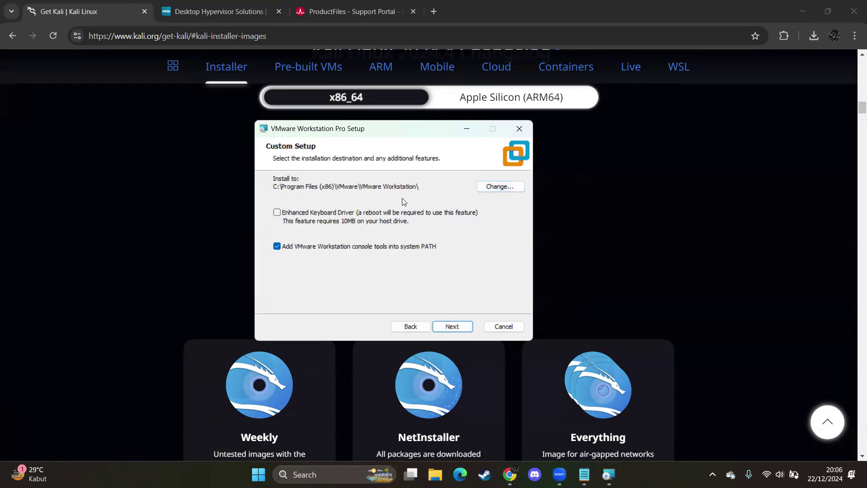
Step: Set the installation folder to a new D:\VMWare folder
{"action": "left_click", "coordinate": [495, 188]}
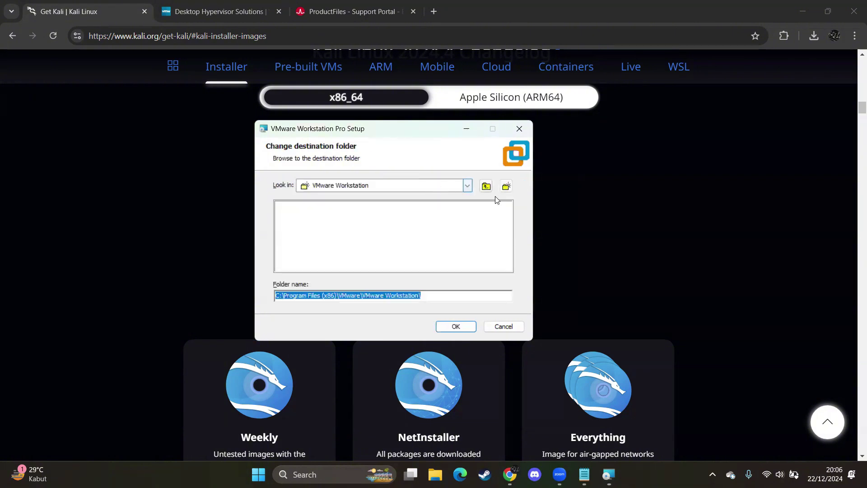
{"action": "left_click", "coordinate": [467, 185]}
{"action": "left_click", "coordinate": [339, 238]}
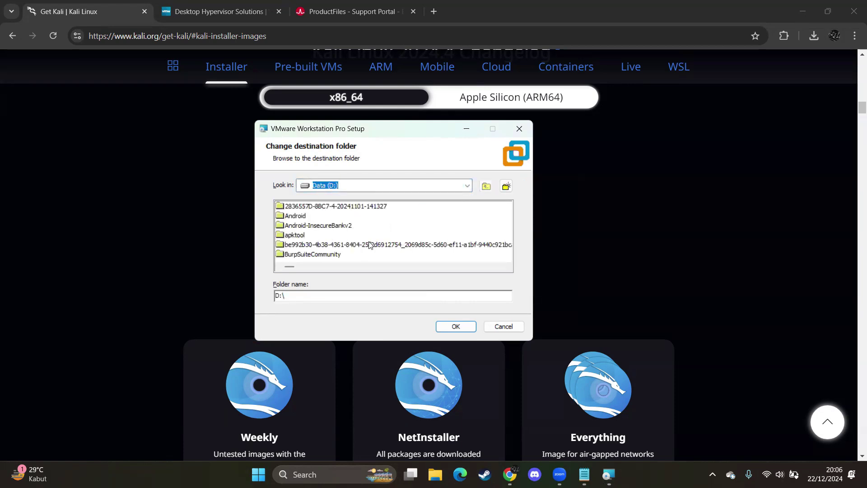
{"action": "left_click", "coordinate": [505, 186]}
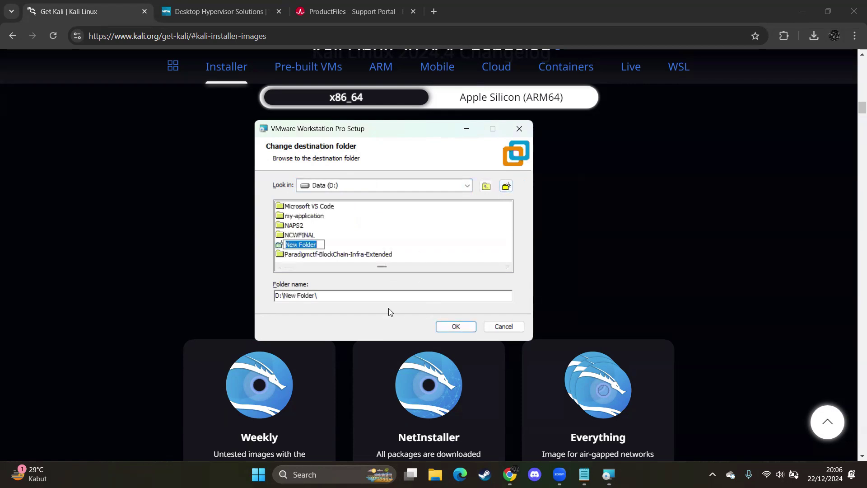
{"action": "type", "text": "Vmware"}
{"action": "left_click", "coordinate": [457, 319]}
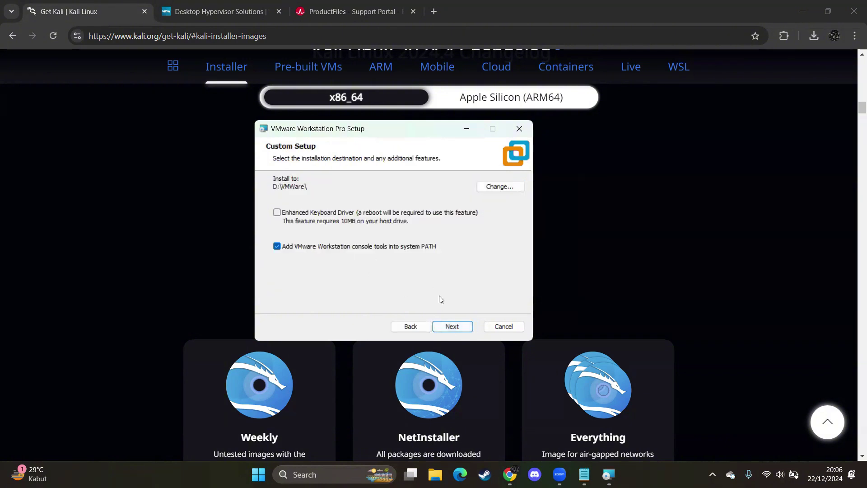
Step: Turn off the experience improvement program, keep both shortcuts, and start the installation
{"action": "left_click", "coordinate": [456, 329]}
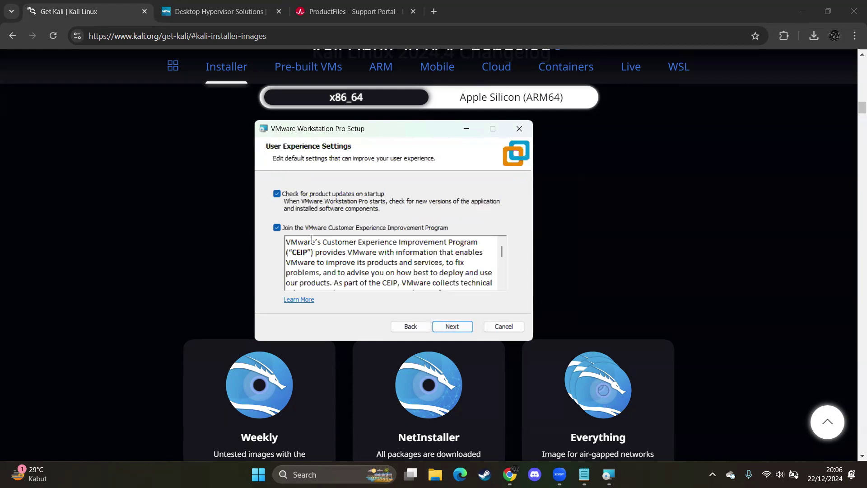
{"action": "left_click", "coordinate": [285, 229]}
{"action": "scroll", "coordinate": [420, 275], "scroll_direction": "down", "scroll_amount": 5}
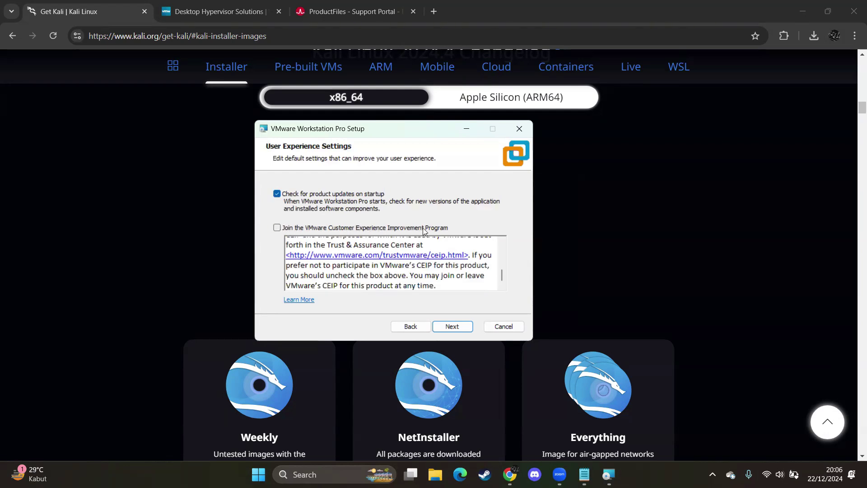
{"action": "left_click", "coordinate": [454, 331]}
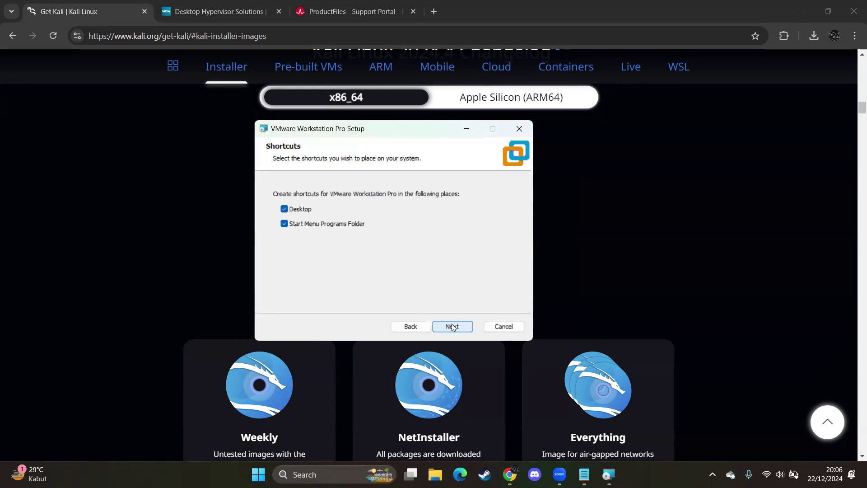
{"action": "left_click", "coordinate": [451, 326]}
{"action": "left_click", "coordinate": [452, 326]}
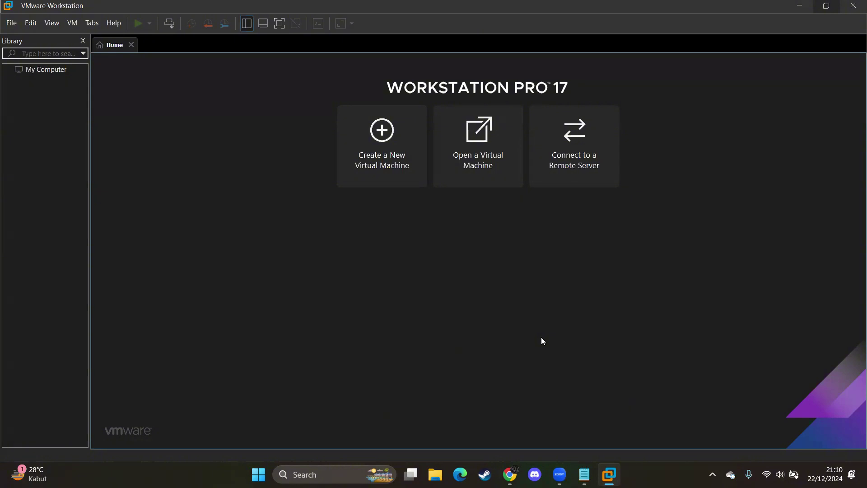
Step: Create a typical new VM using kali-linux-2024.4-installer-amd64 ISO as the installer disc image
{"action": "left_click", "coordinate": [406, 179]}
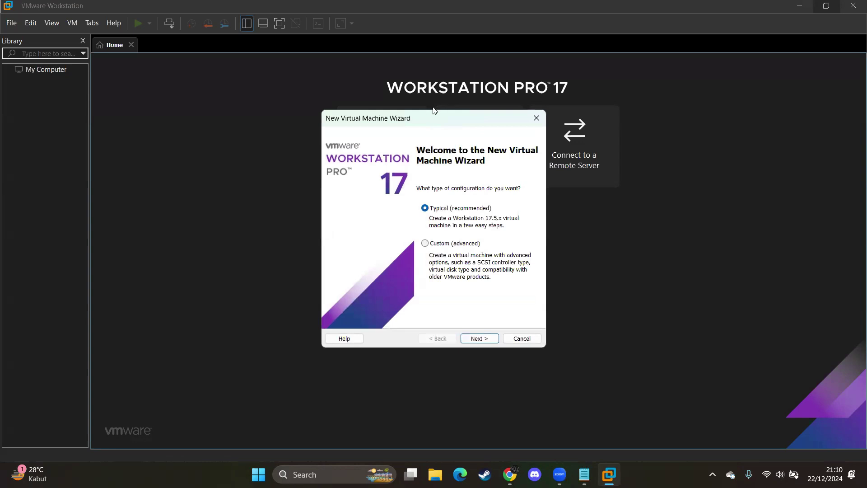
{"action": "left_click_drag", "start_coordinate": [444, 119], "coordinate": [347, 122]}
{"action": "left_click", "coordinate": [382, 342]}
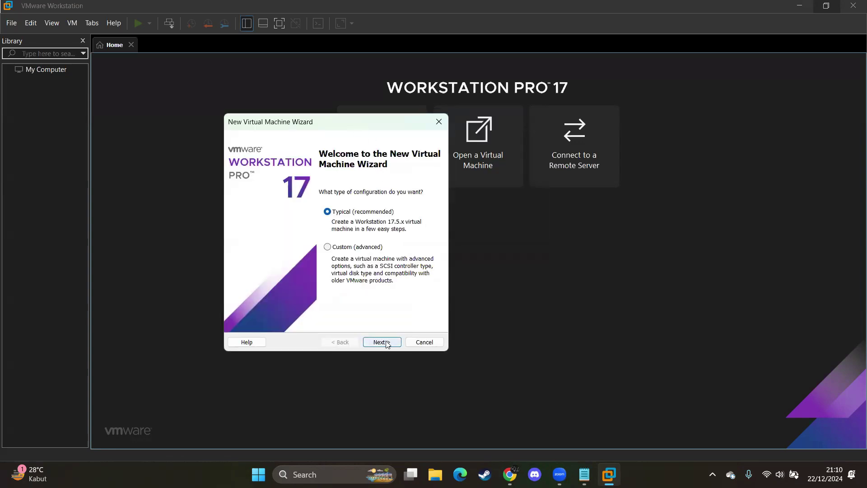
{"action": "left_click", "coordinate": [236, 236]}
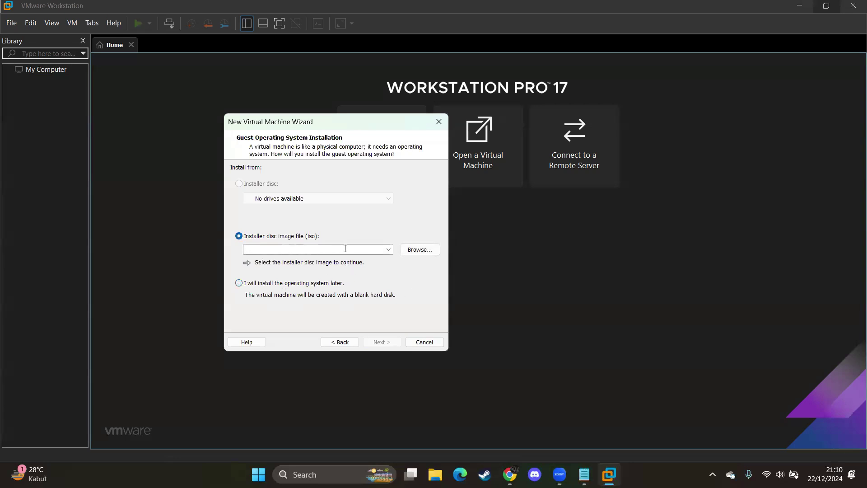
{"action": "left_click", "coordinate": [413, 249]}
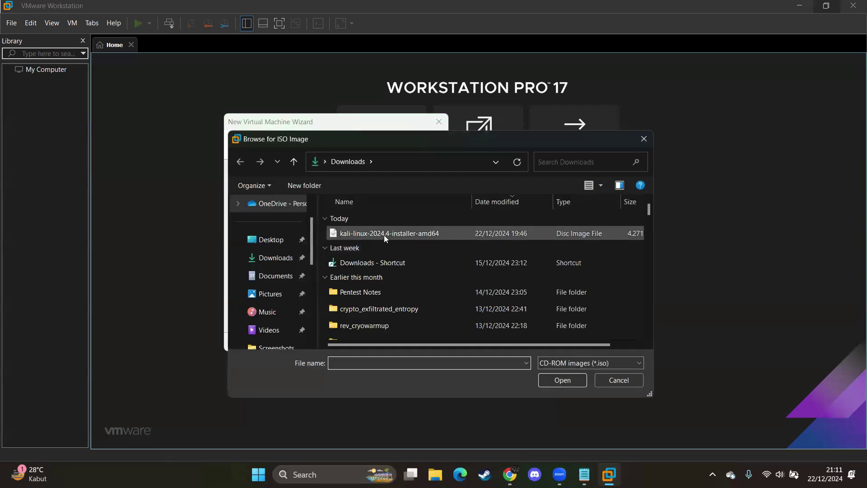
{"action": "double_click", "coordinate": [384, 235]}
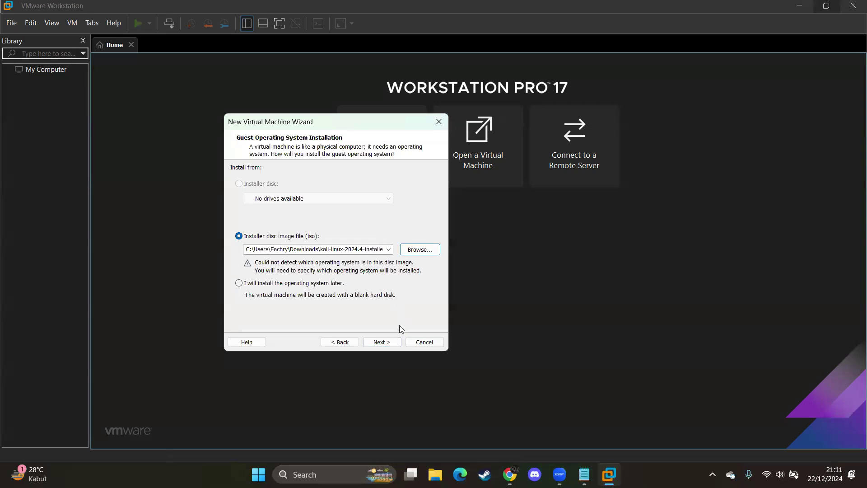
{"action": "left_click", "coordinate": [381, 342]}
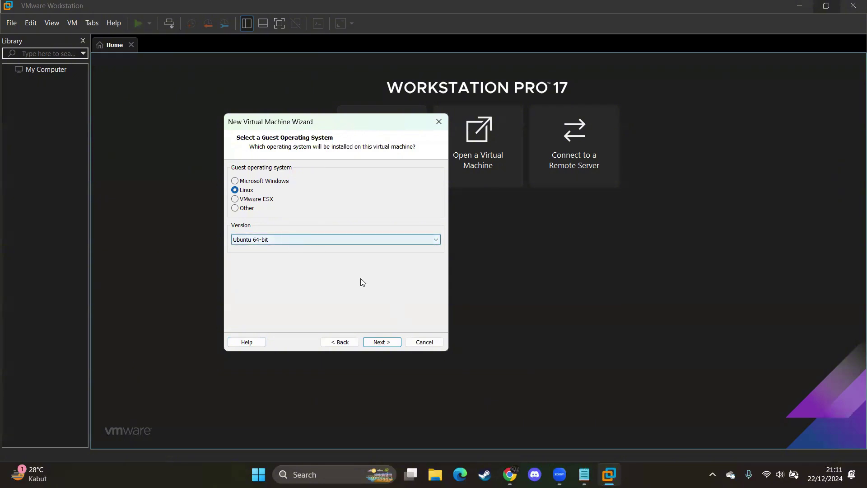
Step: Name the VM 'Kali Linux', keep the 20 GB split disk, and finish the wizard
{"action": "left_click", "coordinate": [386, 341]}
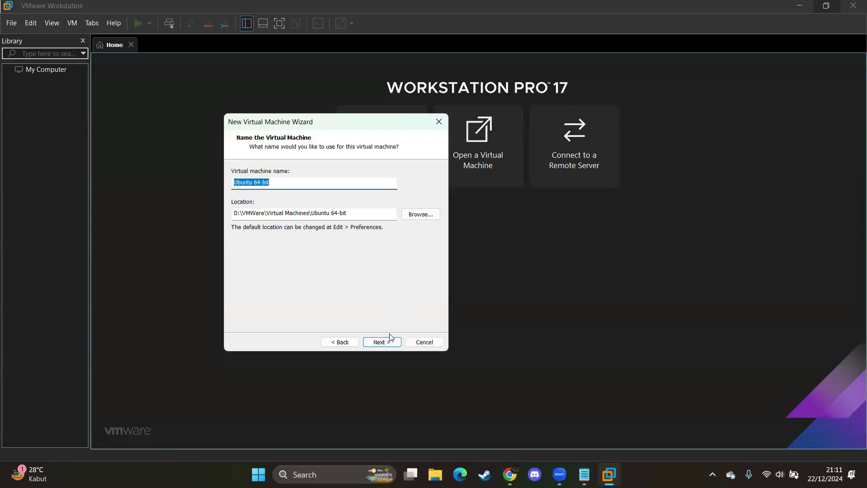
{"action": "type", "text": "Kali Linux"}
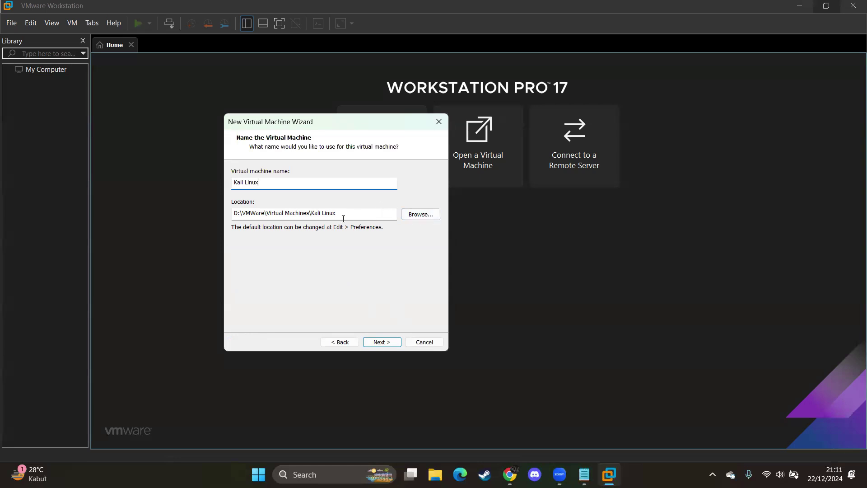
{"action": "left_click", "coordinate": [387, 343]}
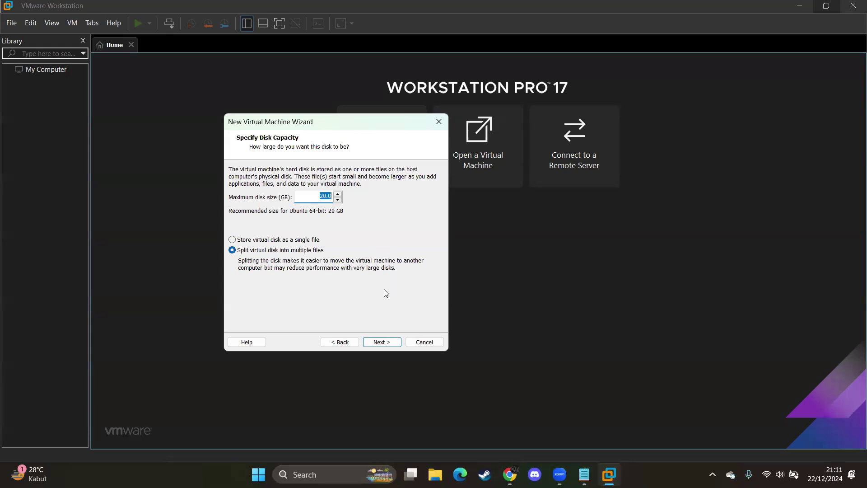
{"action": "left_click", "coordinate": [382, 341]}
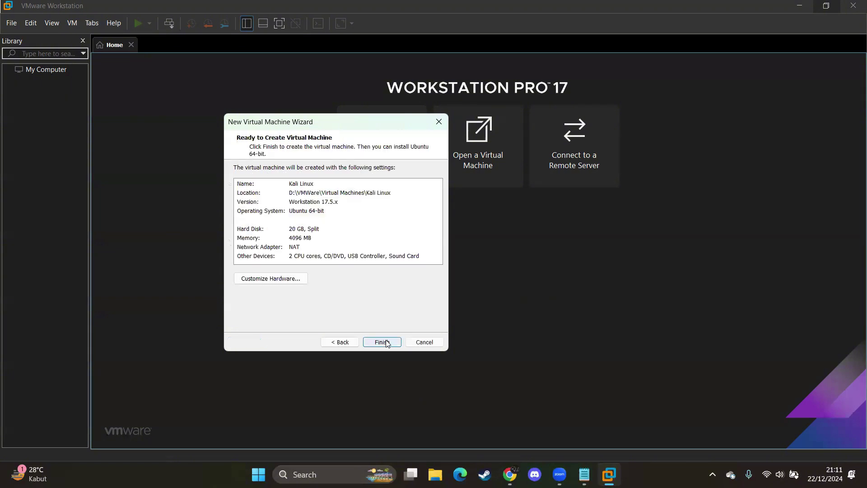
{"action": "left_click", "coordinate": [383, 341]}
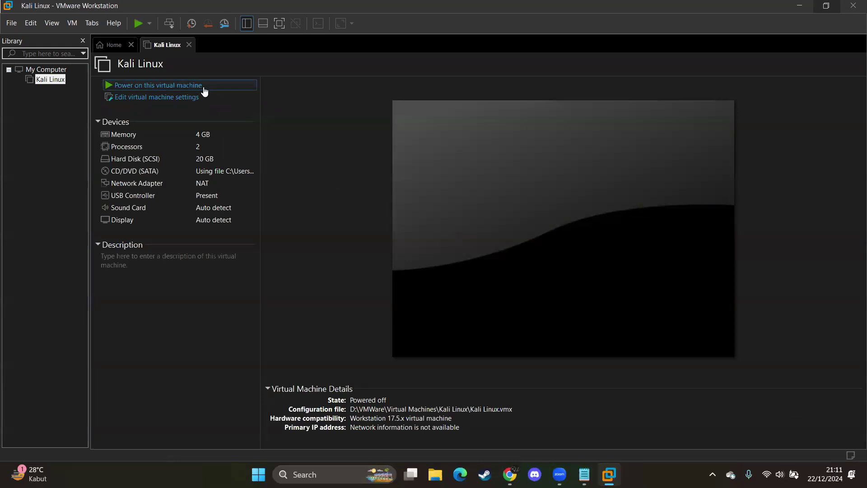
Step: Power on the Kali Linux VM, dismiss the mitigations warning, and launch the plain Install option
{"action": "left_click", "coordinate": [204, 89]}
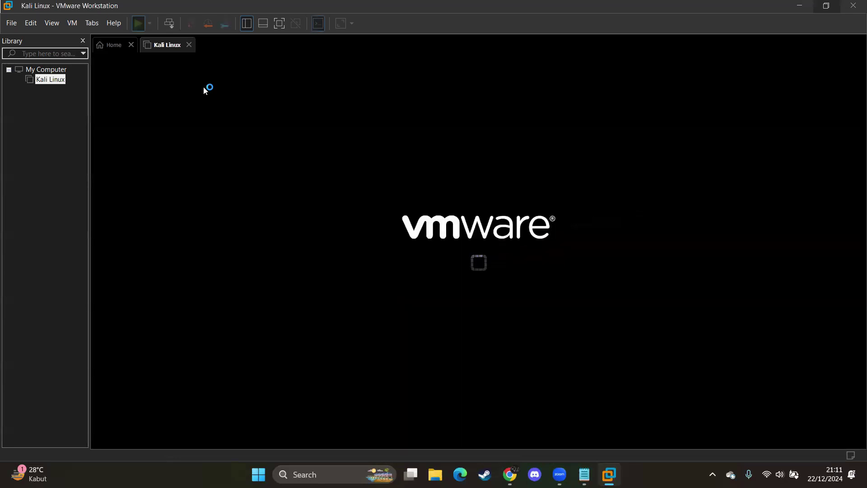
{"action": "left_click", "coordinate": [500, 279]}
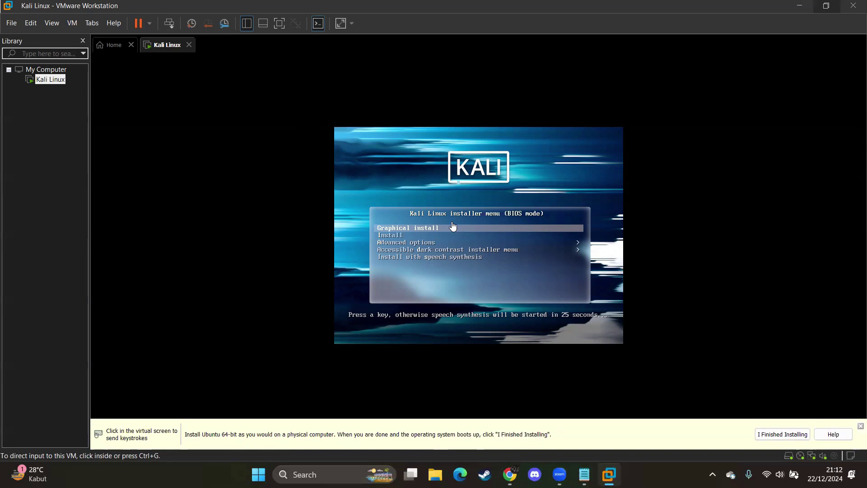
{"action": "left_click", "coordinate": [452, 226]}
{"action": "key", "text": "Down"}
{"action": "key", "text": "Up"}
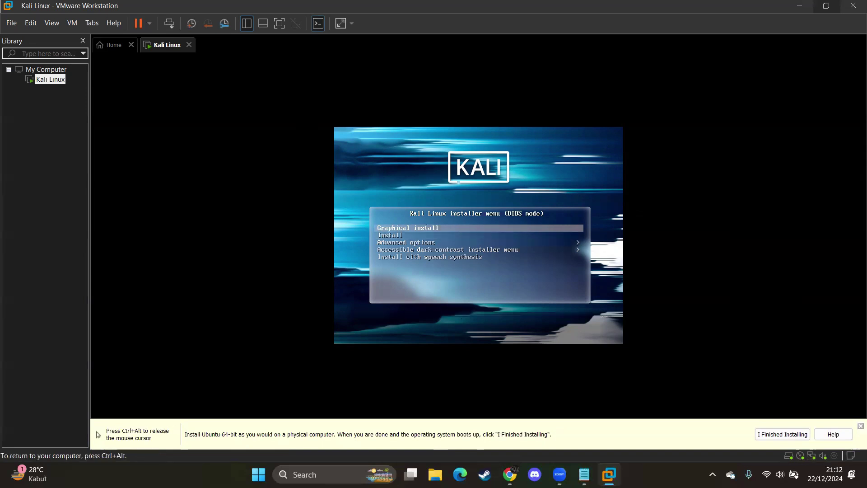
{"action": "key", "text": "Down"}
{"action": "key", "text": "Up"}
{"action": "key", "text": "Down"}
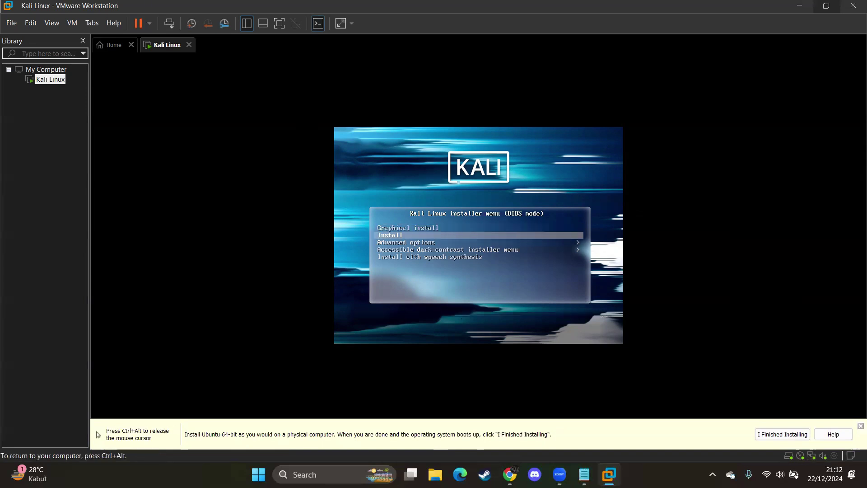
{"action": "key", "text": "Up"}
{"action": "key", "text": "Down"}
{"action": "key", "text": "Up"}
{"action": "key", "text": "Down"}
{"action": "key", "text": "Return"}
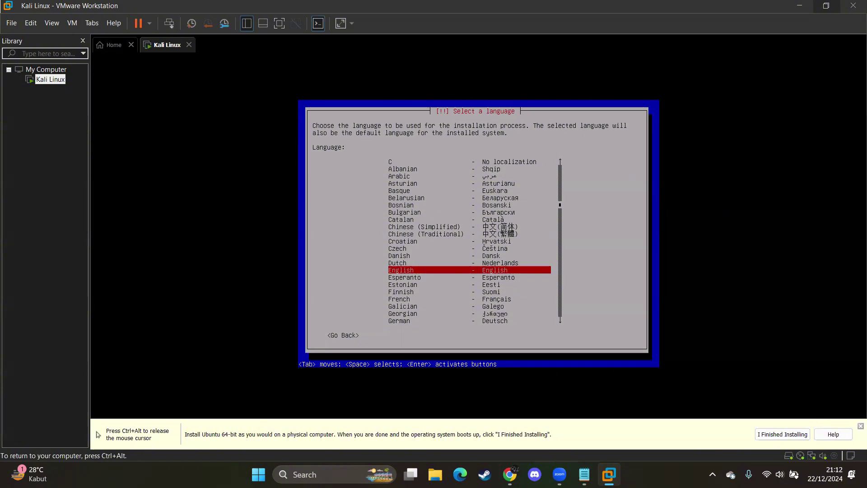
Step: Keep English, choose Asia > Iran as the location, and accept the en_US.UTF-8 locale
{"action": "key", "text": "Return"}
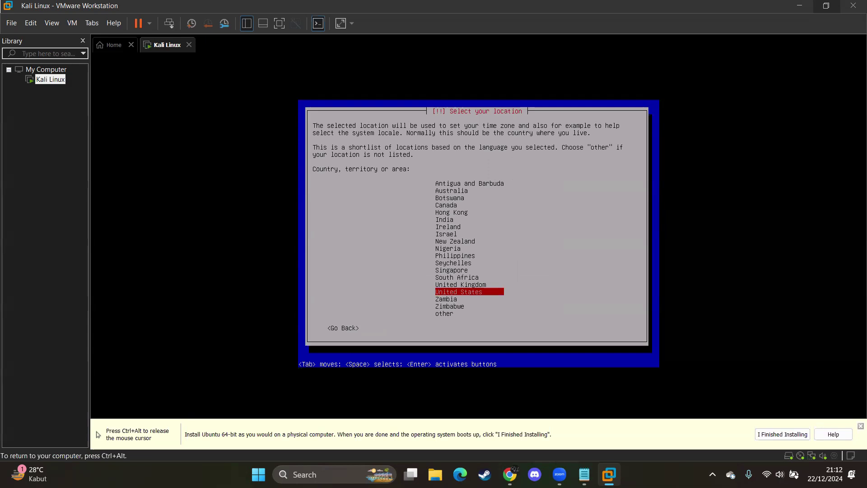
{"action": "key", "text": "Down"}
{"action": "key", "text": "Down"}
{"action": "key", "text": "Down"}
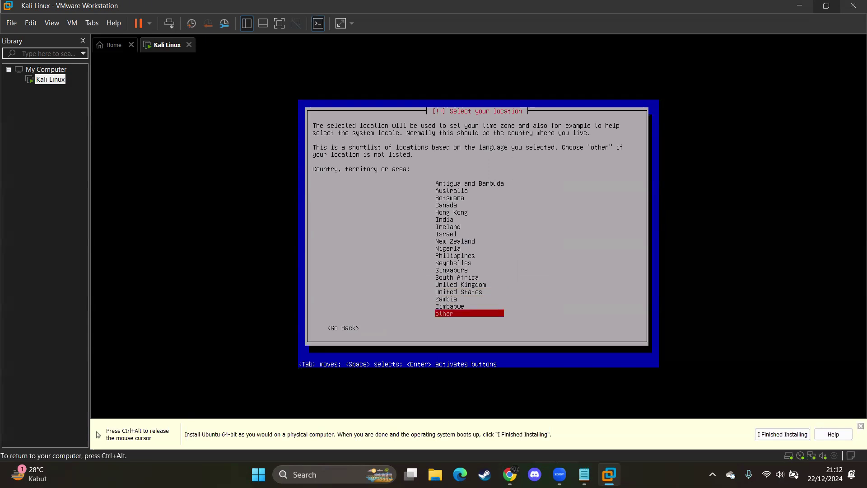
{"action": "key", "text": "Return"}
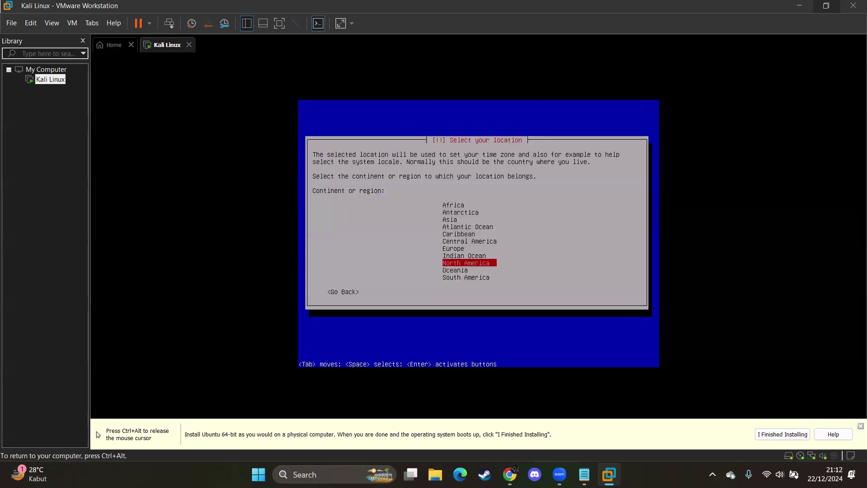
{"action": "key", "text": "Up"}
{"action": "key", "text": "Up"}
{"action": "key", "text": "Up"}
{"action": "key", "text": "Up"}
{"action": "key", "text": "Up"}
{"action": "key", "text": "Up"}
{"action": "key", "text": "Up"}
{"action": "key", "text": "Up"}
{"action": "key", "text": "Down"}
{"action": "key", "text": "Down"}
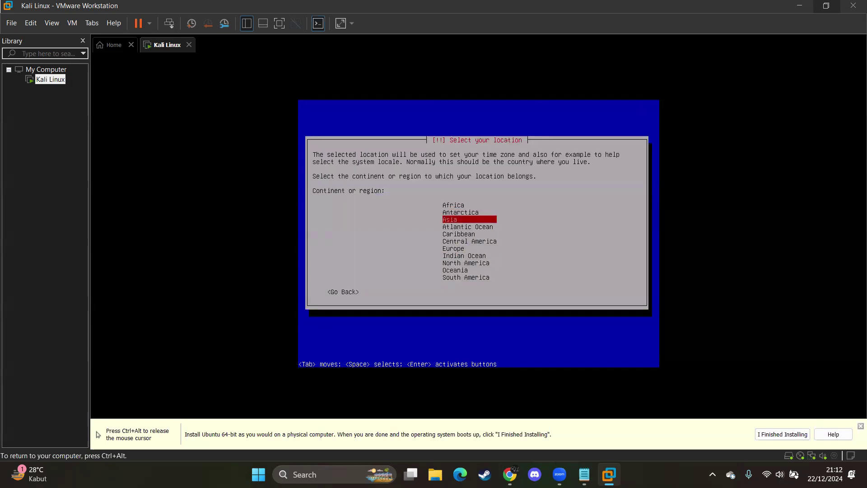
{"action": "key", "text": "Return"}
{"action": "key", "text": "Down"}
{"action": "key", "text": "Down"}
{"action": "key", "text": "Down"}
{"action": "key", "text": "Down"}
{"action": "key", "text": "Down"}
{"action": "key", "text": "Down"}
{"action": "key", "text": "Down"}
{"action": "key", "text": "Down"}
{"action": "key", "text": "Down"}
{"action": "key", "text": "Down"}
{"action": "key", "text": "Down"}
{"action": "key", "text": "Down"}
{"action": "key", "text": "Down"}
{"action": "key", "text": "Down"}
{"action": "key", "text": "Down"}
{"action": "key", "text": "Down"}
{"action": "key", "text": "Down"}
{"action": "key", "text": "Down"}
{"action": "key", "text": "Down"}
{"action": "key", "text": "Down"}
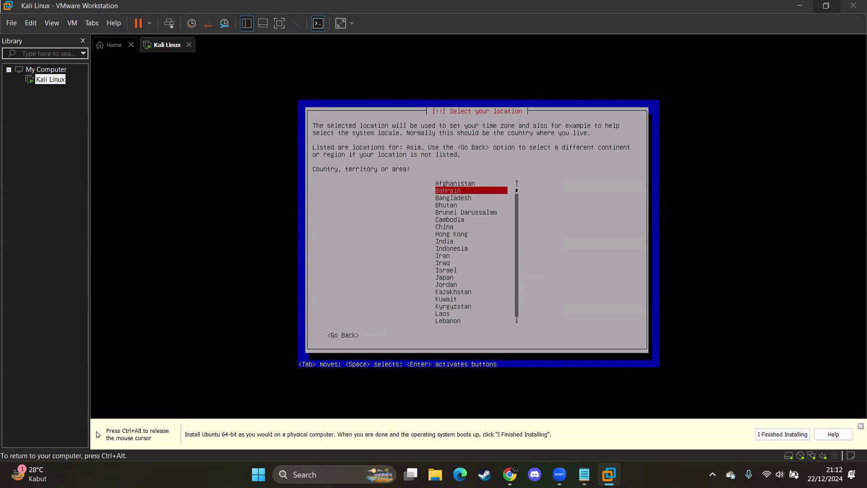
{"action": "key", "text": "Down"}
{"action": "key", "text": "Down"}
{"action": "key", "text": "Down"}
{"action": "key", "text": "Down"}
{"action": "key", "text": "Down"}
{"action": "key", "text": "Down"}
{"action": "key", "text": "Down"}
{"action": "key", "text": "Down"}
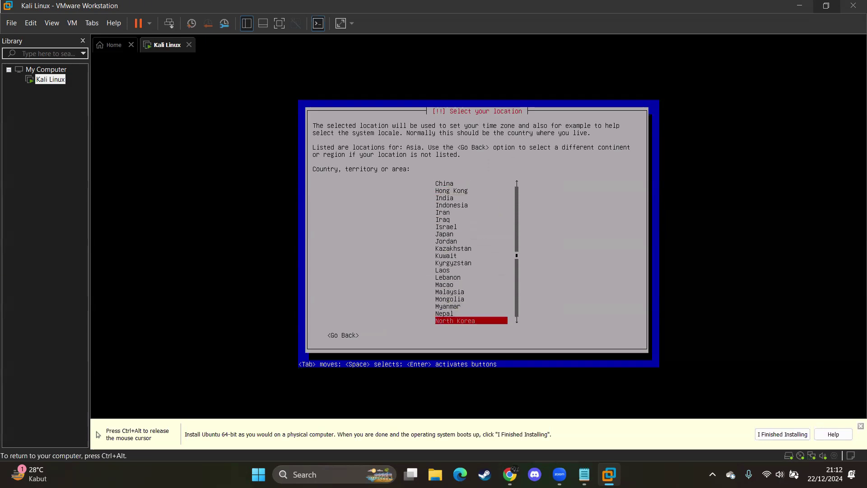
{"action": "key", "text": "Up"}
{"action": "key", "text": "Up"}
{"action": "key", "text": "Up"}
{"action": "key", "text": "Up"}
{"action": "key", "text": "Up"}
{"action": "key", "text": "Up"}
{"action": "key", "text": "Up"}
{"action": "key", "text": "Up"}
{"action": "key", "text": "Up"}
{"action": "key", "text": "Up"}
{"action": "key", "text": "Up"}
{"action": "key", "text": "Up"}
{"action": "key", "text": "Up"}
{"action": "key", "text": "Up"}
{"action": "key", "text": "Up"}
{"action": "key", "text": "Up"}
{"action": "key", "text": "Up"}
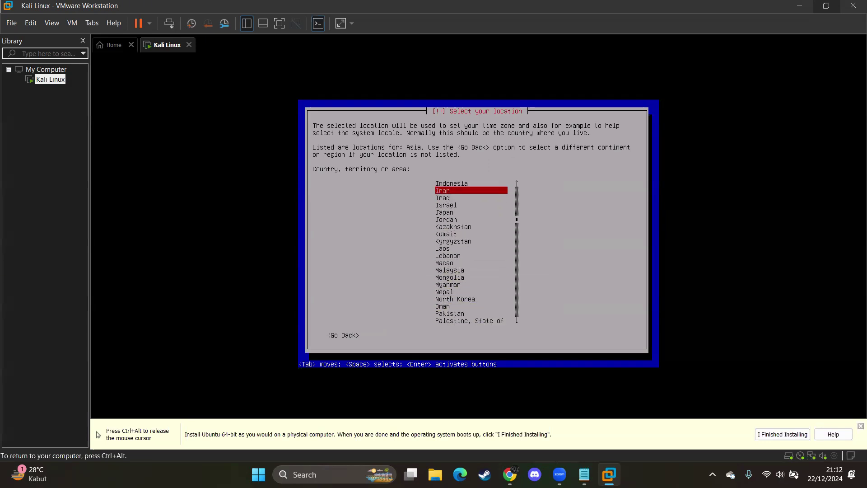
{"action": "key", "text": "Return"}
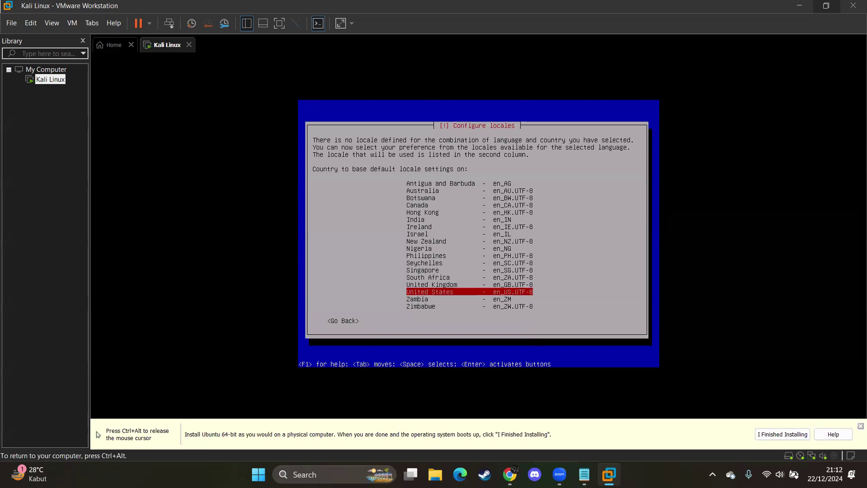
{"action": "key", "text": "Return"}
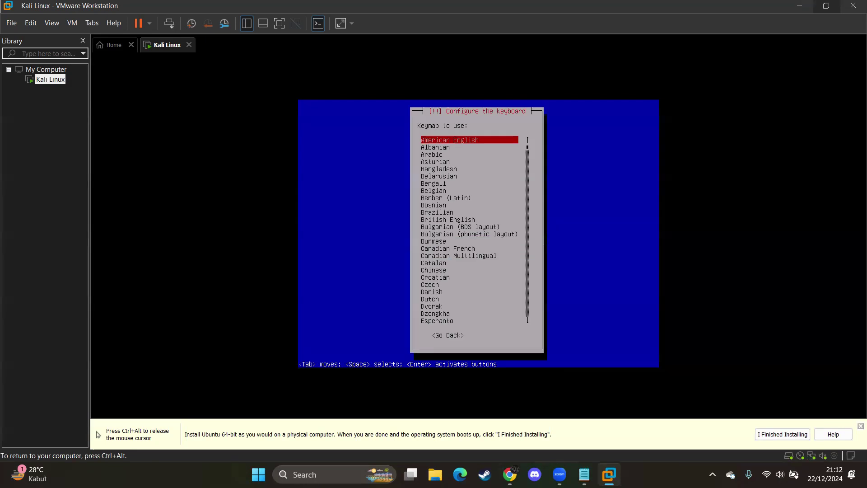
Step: Keep the American English keymap for the installer keyboard
{"action": "key", "text": "Down"}
{"action": "key", "text": "Down"}
{"action": "key", "text": "Down"}
{"action": "key", "text": "Down"}
{"action": "key", "text": "Down"}
{"action": "key", "text": "Down"}
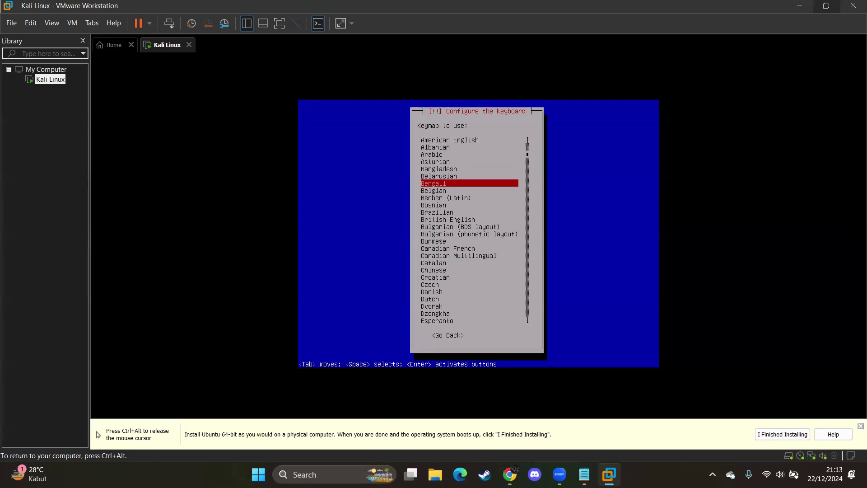
{"action": "key", "text": "Up"}
{"action": "key", "text": "Up"}
{"action": "key", "text": "Up"}
{"action": "key", "text": "Up"}
{"action": "key", "text": "Up"}
{"action": "key", "text": "Up"}
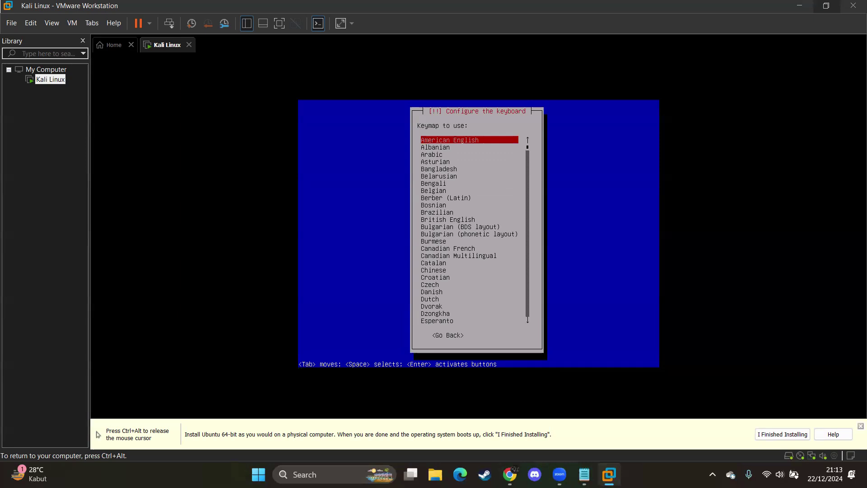
{"action": "key", "text": "Return"}
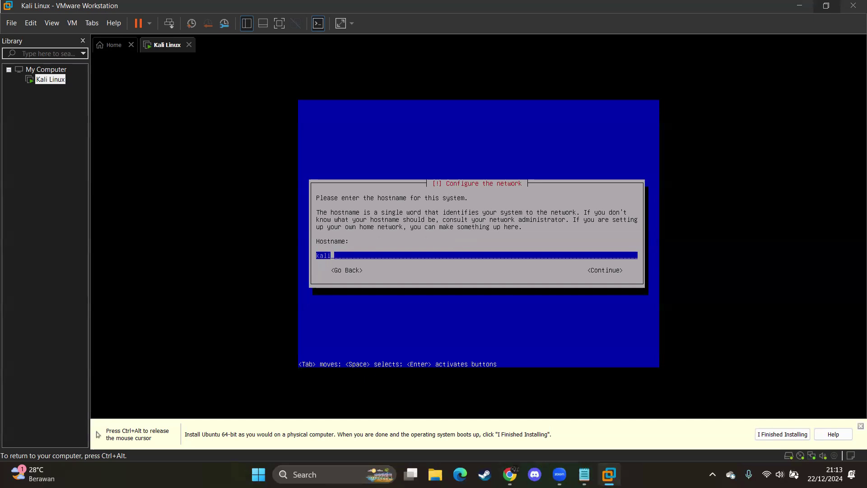
Step: Keep hostname kali with an empty domain, and enter the new user's full name and suggested username
{"action": "key", "text": "Return"}
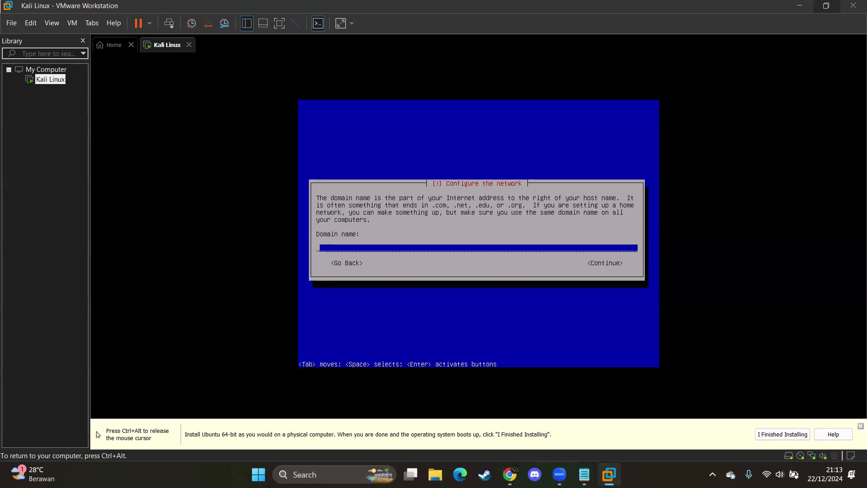
{"action": "key", "text": "Return"}
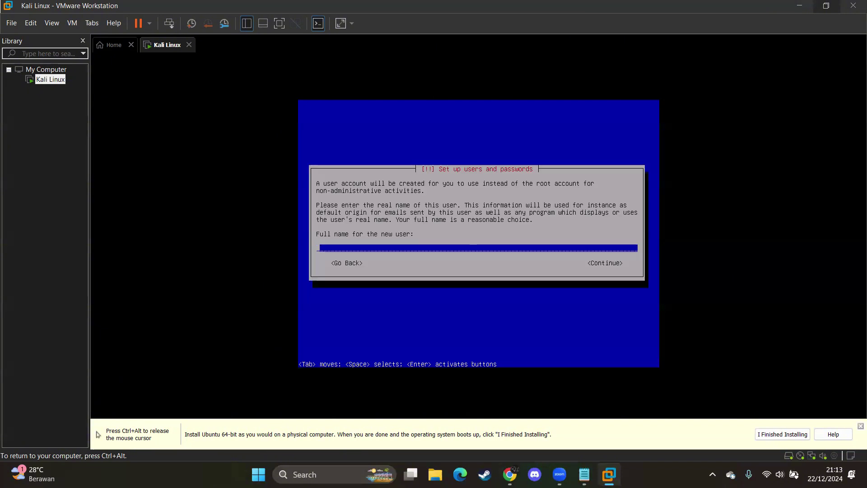
{"action": "type", "text": "fachry"}
{"action": "key", "text": "Return"}
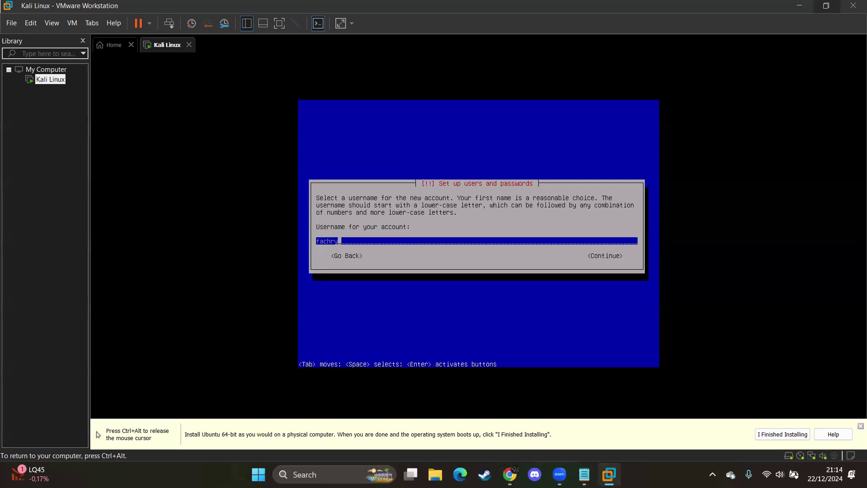
{"action": "key", "text": "Return"}
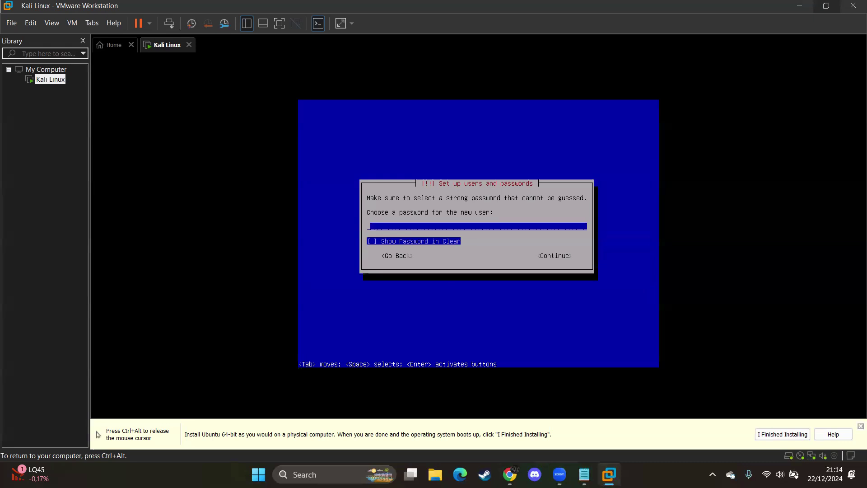
Step: Set and verify the new user's password, then accept the Western time zone
{"action": "type", "text": "kali"}
{"action": "type", "text": "*"}
{"action": "key", "text": "BackSpace"}
{"action": "key", "text": "BackSpace"}
{"action": "key", "text": "BackSpace"}
{"action": "key", "text": "BackSpace"}
{"action": "key", "text": "BackSpace"}
{"action": "type", "text": "******"}
{"action": "key", "text": "Return"}
{"action": "type", "text": "******"}
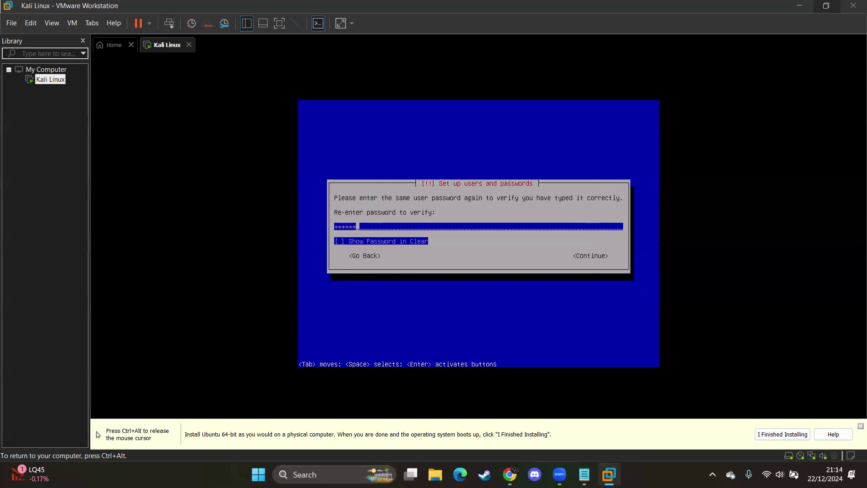
{"action": "key", "text": "Return"}
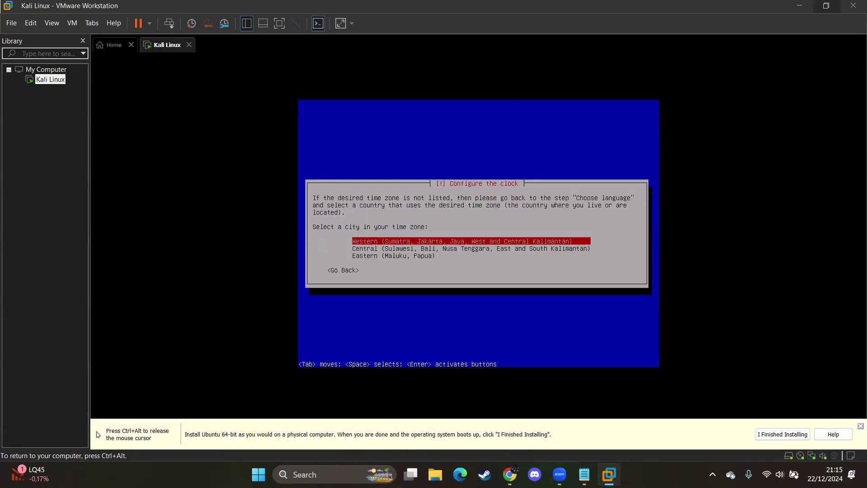
{"action": "key", "text": "Return"}
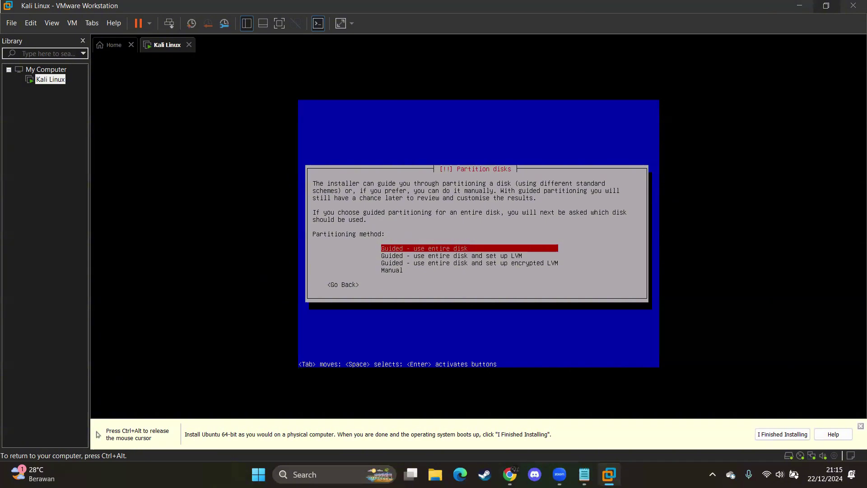
Step: Use guided whole-disk partitioning on the 21.5 GB sda disk, all files in one partition, and write the changes
{"action": "key", "text": "Down"}
{"action": "key", "text": "Down"}
{"action": "key", "text": "Down"}
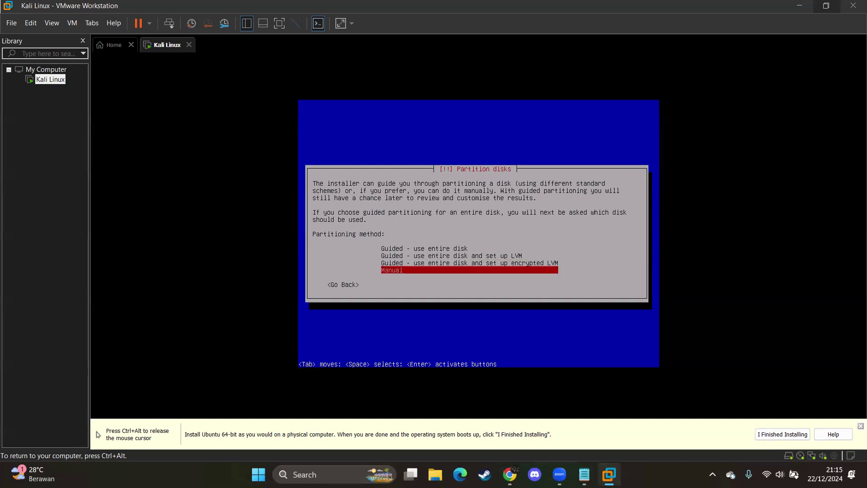
{"action": "key", "text": "Up"}
{"action": "key", "text": "Up"}
{"action": "key", "text": "Up"}
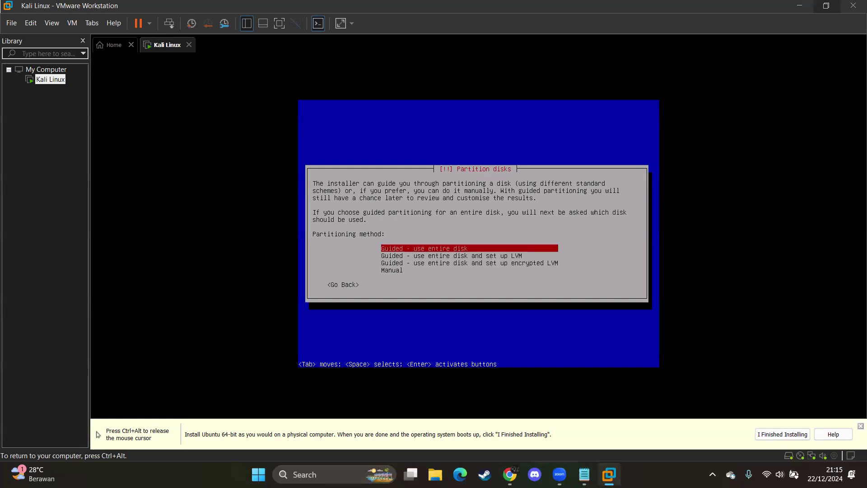
{"action": "key", "text": "Return"}
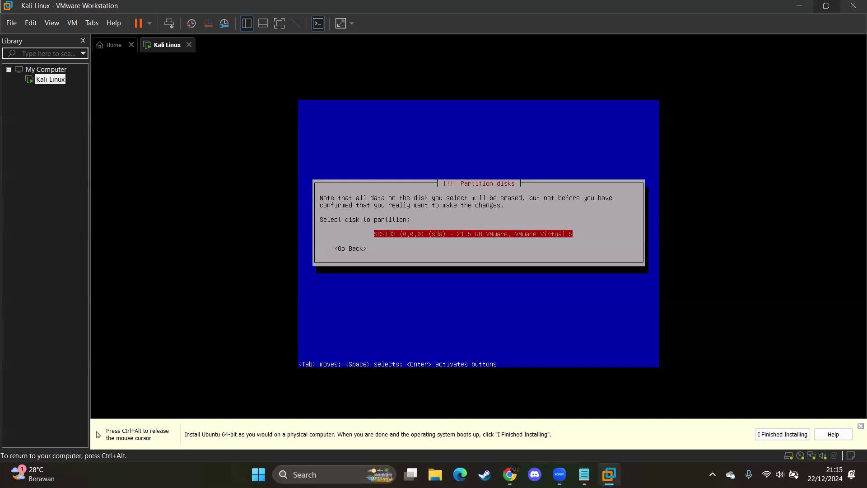
{"action": "key", "text": "Return"}
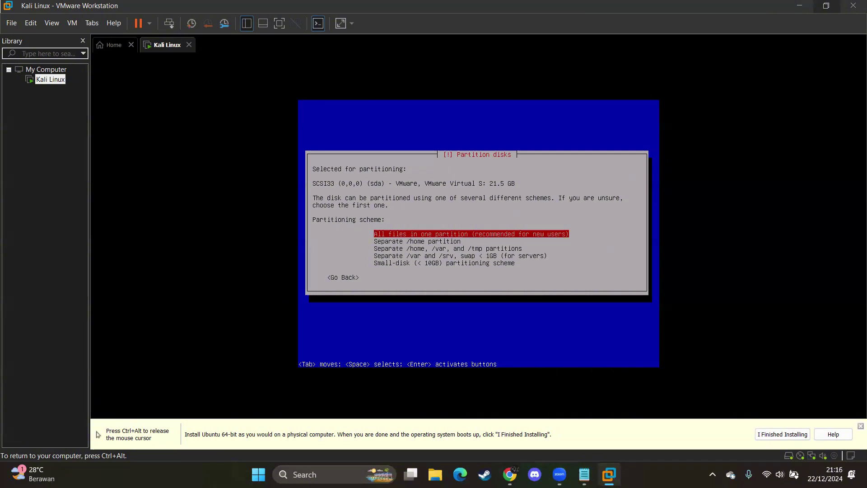
{"action": "key", "text": "Down"}
{"action": "key", "text": "Up"}
{"action": "key", "text": "Return"}
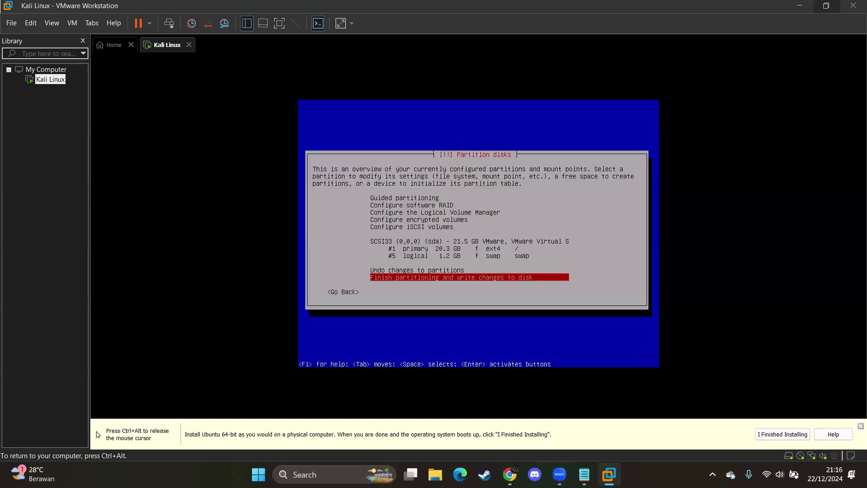
{"action": "key", "text": "Return"}
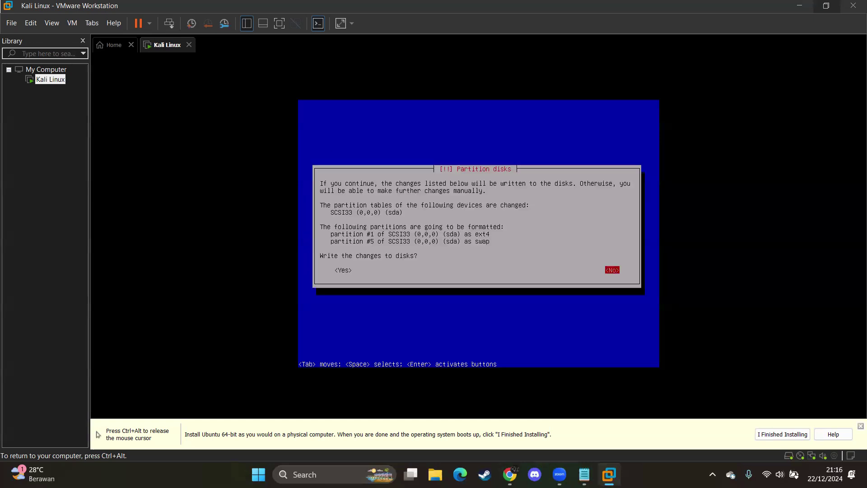
{"action": "key", "text": "Left"}
{"action": "key", "text": "Return"}
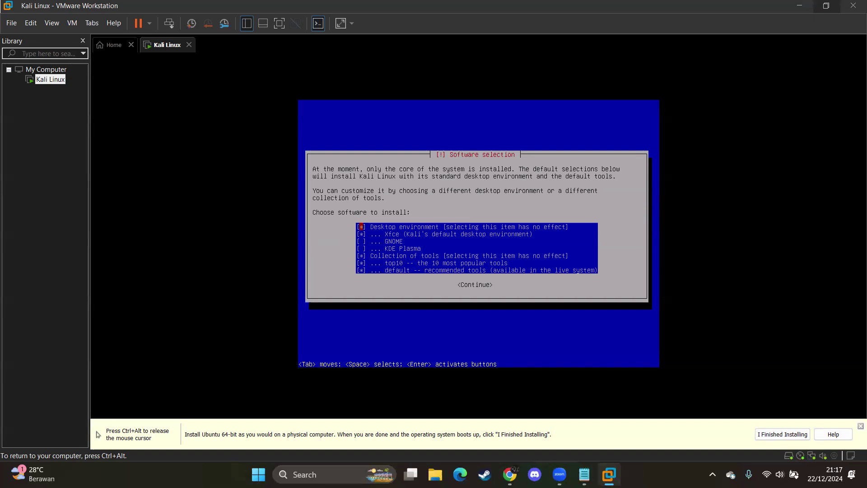
Step: Keep the default Xfce desktop and tool selections and start the software installation
{"action": "key", "text": "Down"}
{"action": "key", "text": "Down"}
{"action": "key", "text": "Down"}
{"action": "key", "text": "Down"}
{"action": "key", "text": "Down"}
{"action": "key", "text": "Down"}
{"action": "key", "text": "Tab"}
{"action": "key", "text": "Return"}
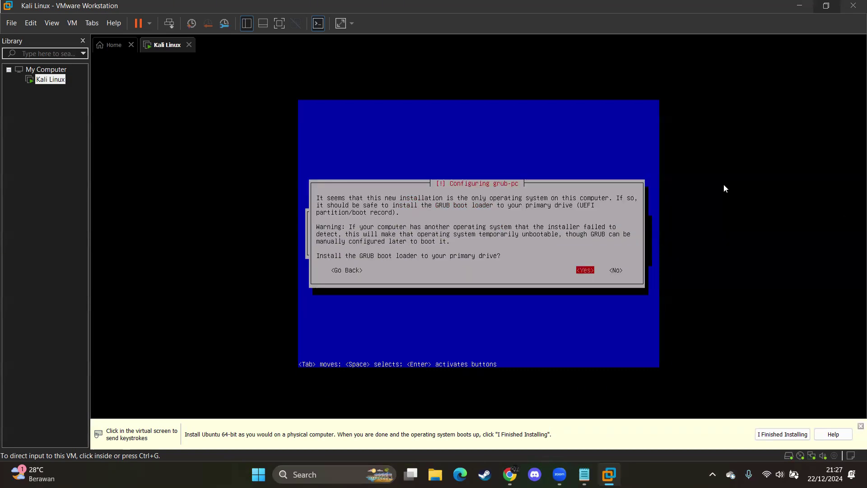
Step: Install the GRUB boot loader on /dev/sda and finish the installation
{"action": "left_click", "coordinate": [724, 185]}
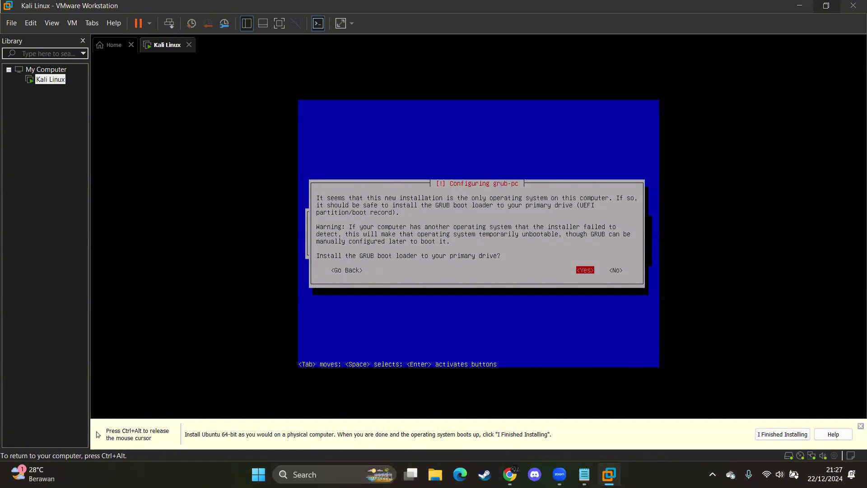
{"action": "key", "text": "Return"}
{"action": "key", "text": "Down"}
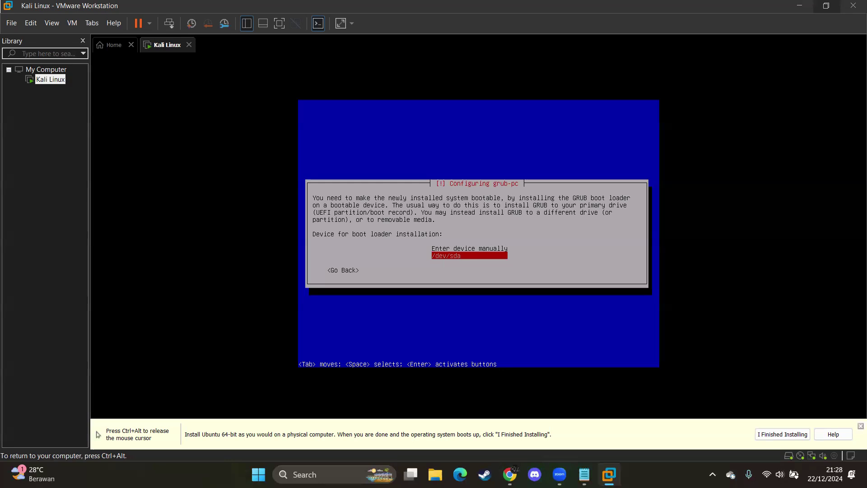
{"action": "key", "text": "Return"}
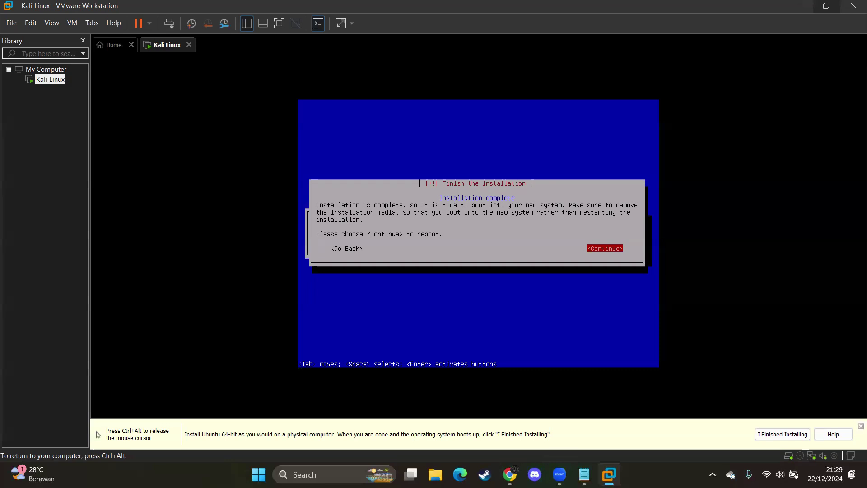
{"action": "key", "text": "Return"}
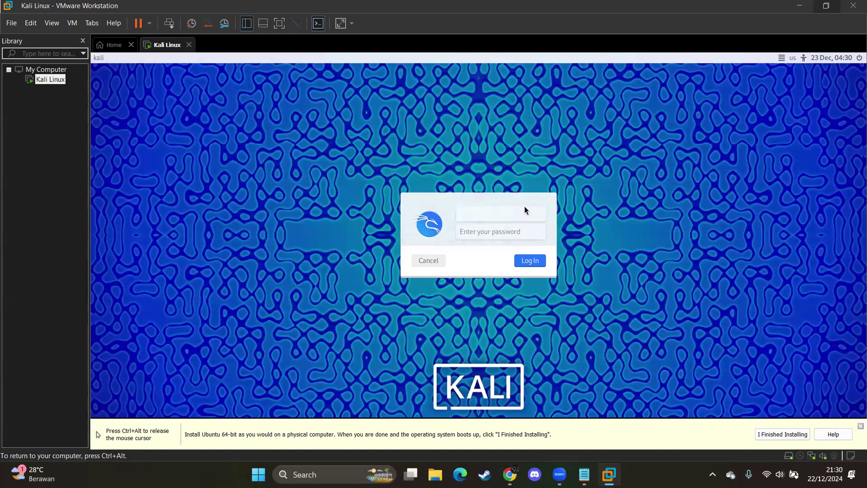
Step: Log in to Kali with the user's username and password after a failed first try, then open a terminal
{"action": "type", "text": "kali"}
{"action": "key", "text": "Tab"}
{"action": "type", "text": "kali"}
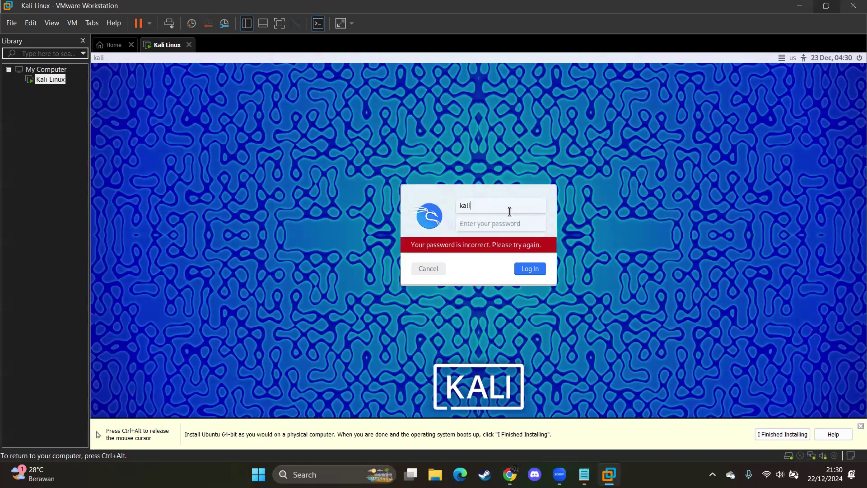
{"action": "key", "text": "BackSpace"}
{"action": "key", "text": "BackSpace"}
{"action": "key", "text": "BackSpace"}
{"action": "key", "text": "BackSpace"}
{"action": "type", "text": "kali"}
{"action": "left_click", "coordinate": [487, 227]}
{"action": "type", "text": "kali"}
{"action": "key", "text": "Return"}
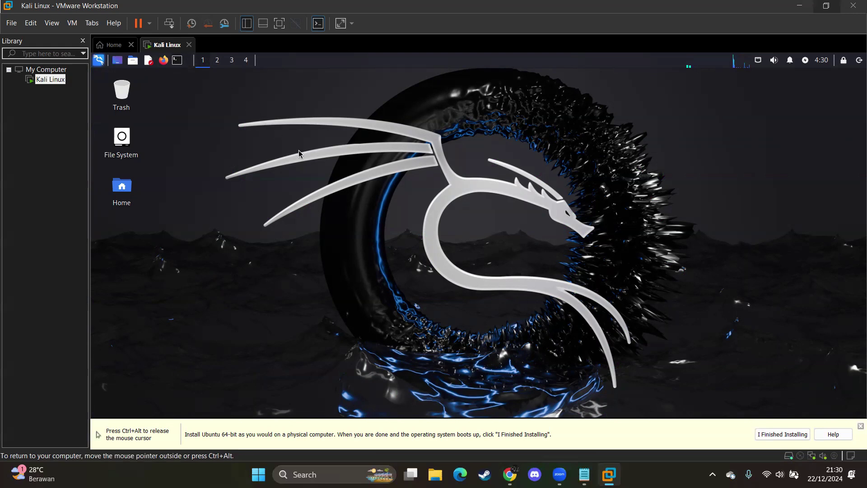
{"action": "key", "text": "ctrl+alt+t"}
Step: In the maximized terminal, check the current directory, create a test folder and move into it
{"action": "left_click", "coordinate": [452, 109]}
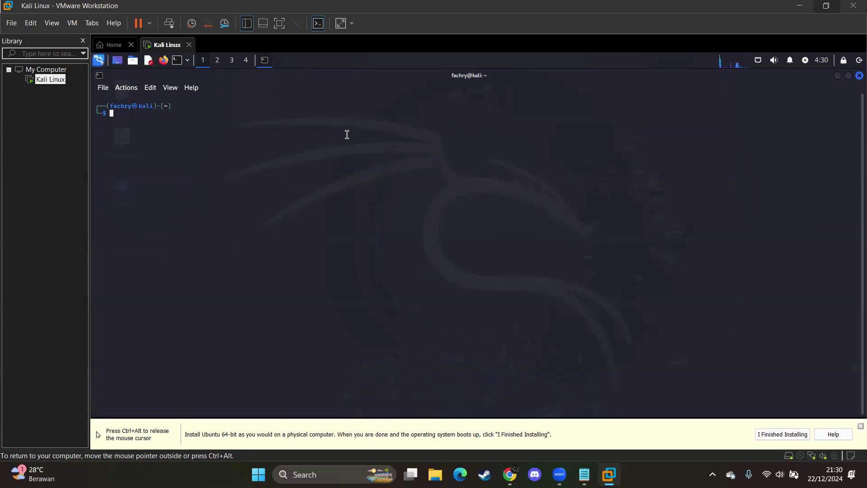
{"action": "type", "text": "mkdir"}
{"action": "key", "text": "BackSpace"}
{"action": "key", "text": "BackSpace"}
{"action": "key", "text": "BackSpace"}
{"action": "key", "text": "BackSpace"}
{"action": "key", "text": "BackSpace"}
{"action": "key", "text": "BackSpace"}
{"action": "type", "text": "pwd"}
{"action": "key", "text": "Return"}
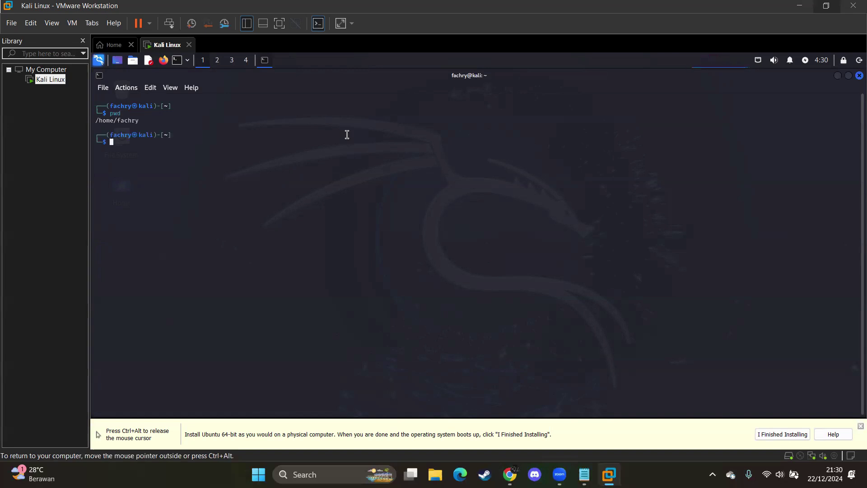
{"action": "type", "text": "mkdir test"}
{"action": "key", "text": "Return"}
{"action": "type", "text": "cd test"}
{"action": "key", "text": "Return"}
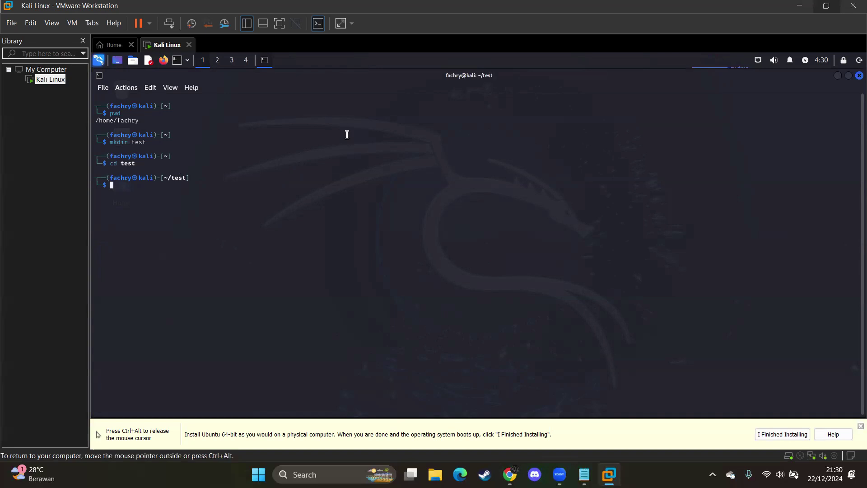
Step: Write 'test test kali nice' into test.txt with nano and save it
{"action": "type", "text": "nano"}
{"action": "type", "text": "tex"}
{"action": "type", "text": "t.txt"}
{"action": "key", "text": "Return"}
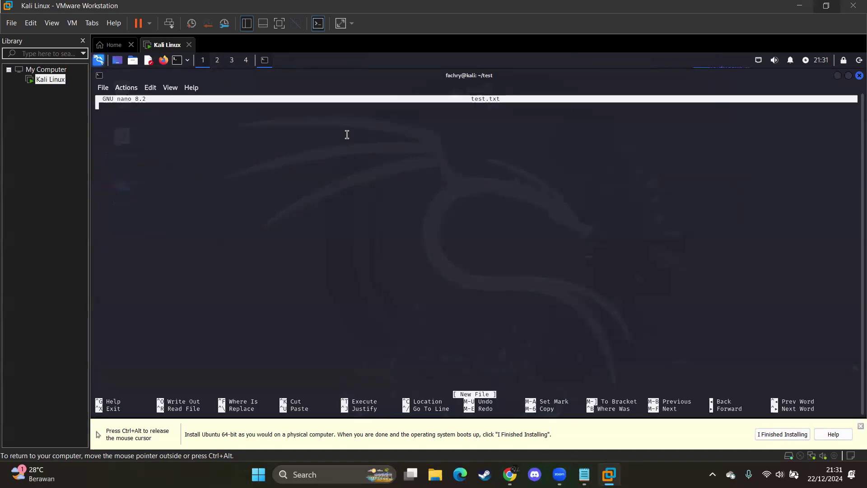
{"action": "type", "text": "test tes"}
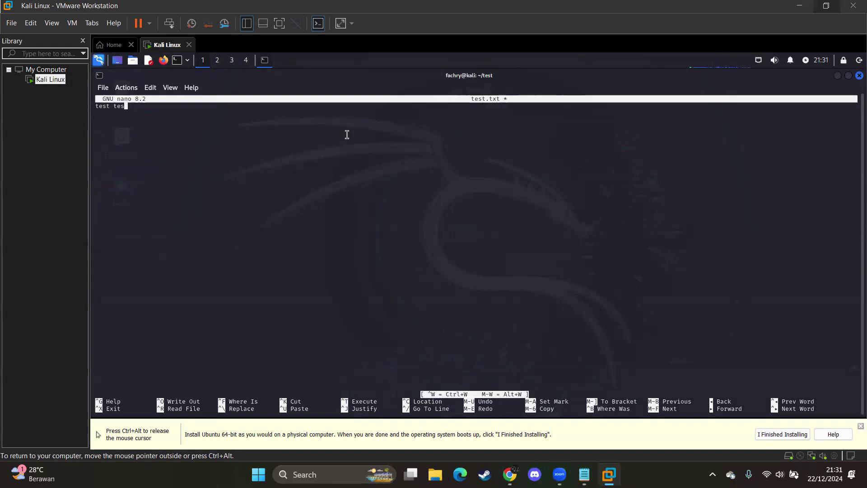
{"action": "type", "text": "t kali nice"}
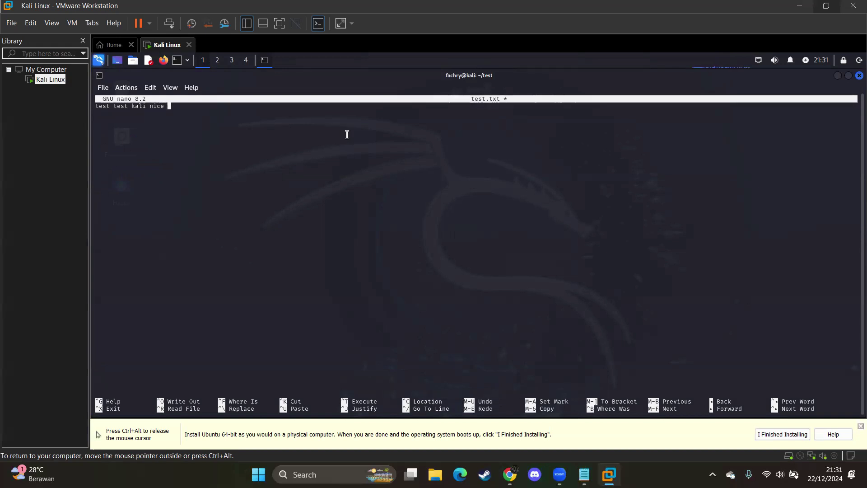
{"action": "key", "text": "ctrl+x"}
{"action": "key", "text": "y"}
{"action": "key", "text": "Return"}
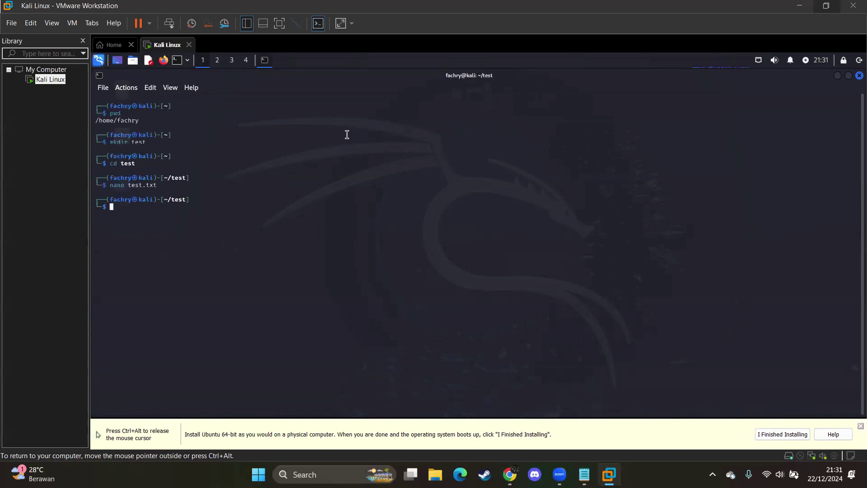
{"action": "type", "text": "cat test.txt"}
Step: Print test.txt with cat, then open the Kali Linux VM's summary page
{"action": "key", "text": "Return"}
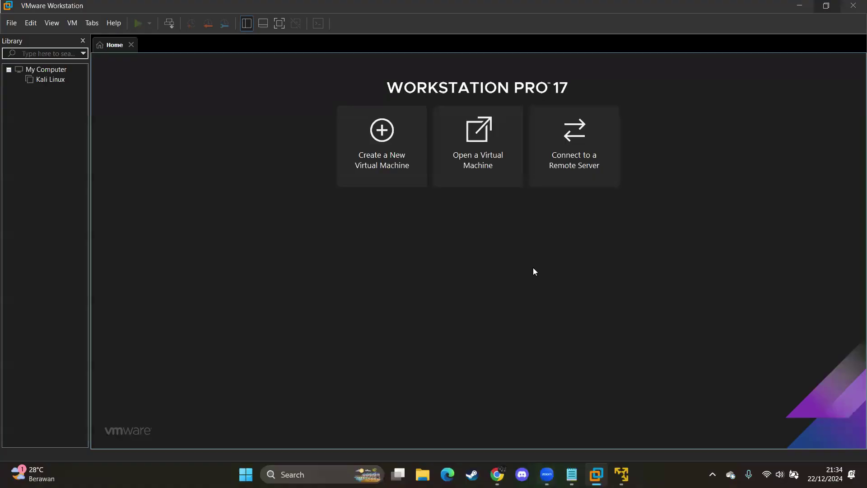
{"action": "left_click", "coordinate": [54, 79]}
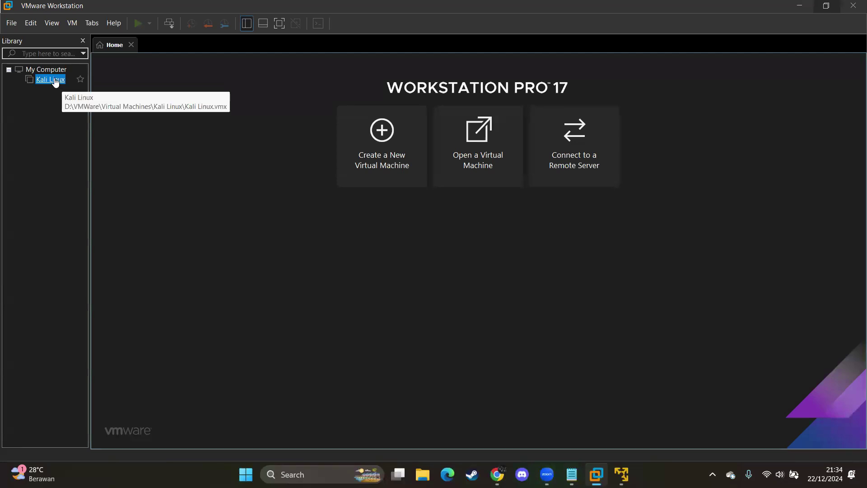
{"action": "double_click", "coordinate": [54, 81]}
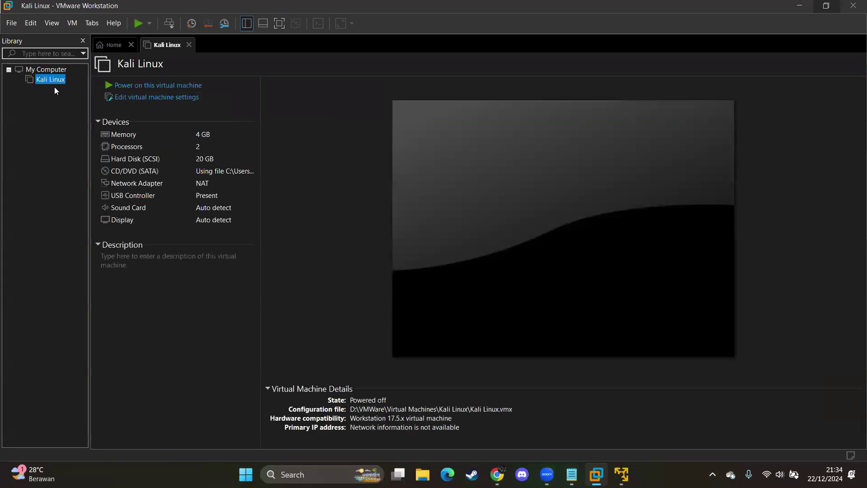
Step: Review the VM's memory, processors, hard disk, CD/DVD and network adapter settings
{"action": "left_click", "coordinate": [140, 102]}
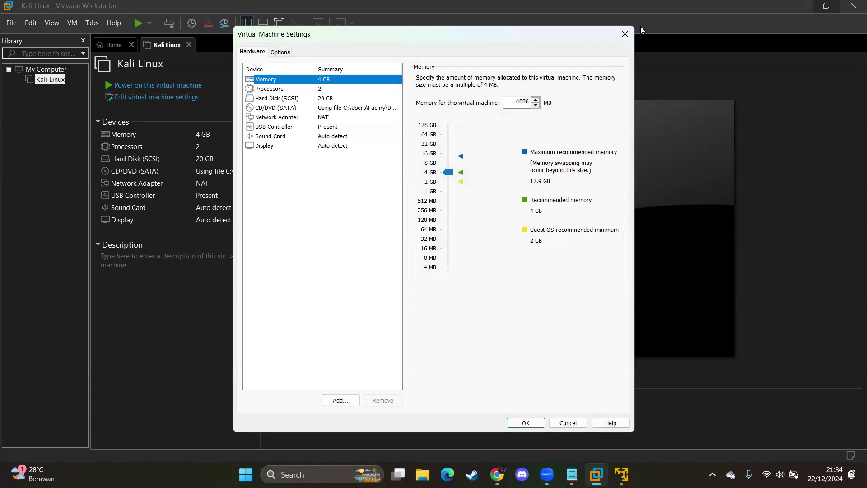
{"action": "left_click", "coordinate": [625, 34]}
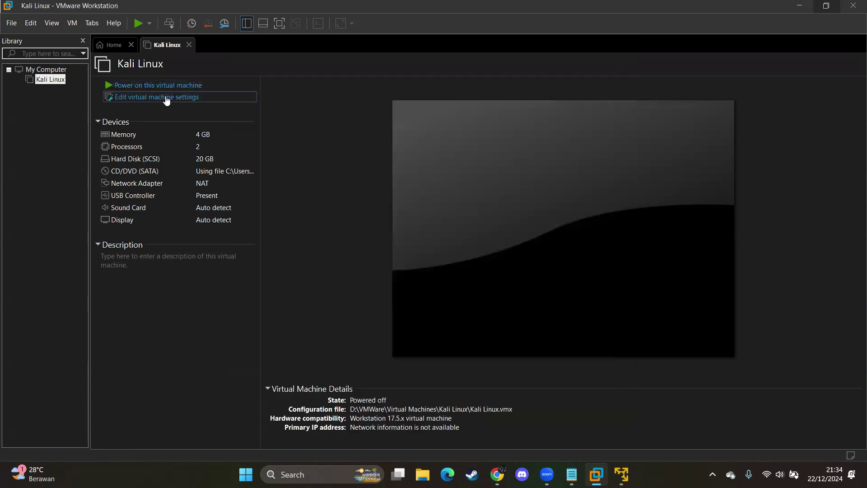
{"action": "left_click", "coordinate": [166, 100]}
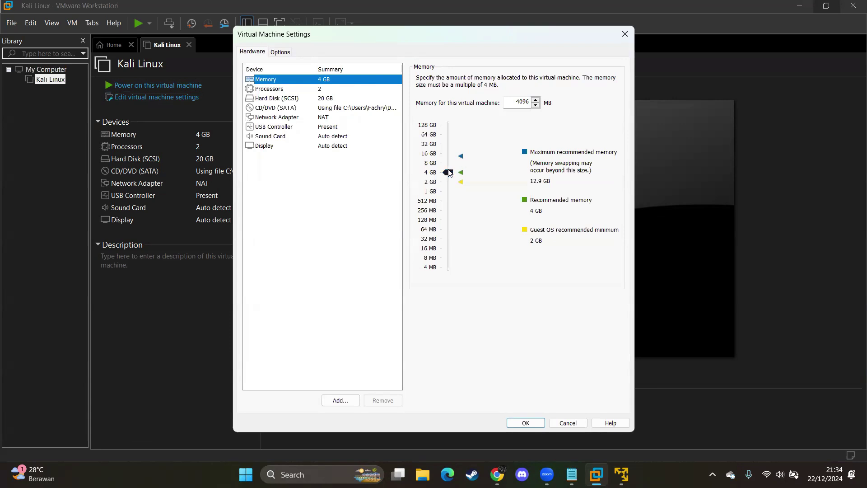
{"action": "mouse_move", "coordinate": [449, 174]}
{"action": "left_mouse_down"}
{"action": "mouse_move", "coordinate": [450, 163]}
{"action": "mouse_move", "coordinate": [451, 172]}
{"action": "left_mouse_up"}
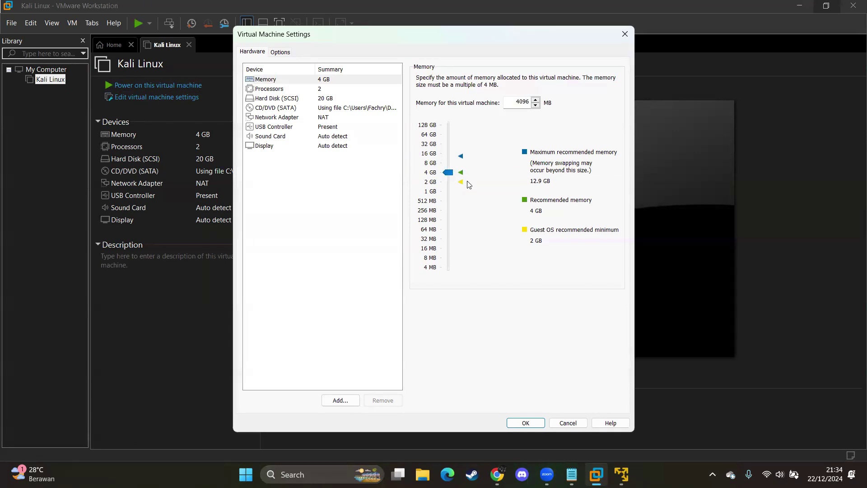
{"action": "left_click", "coordinate": [328, 90]}
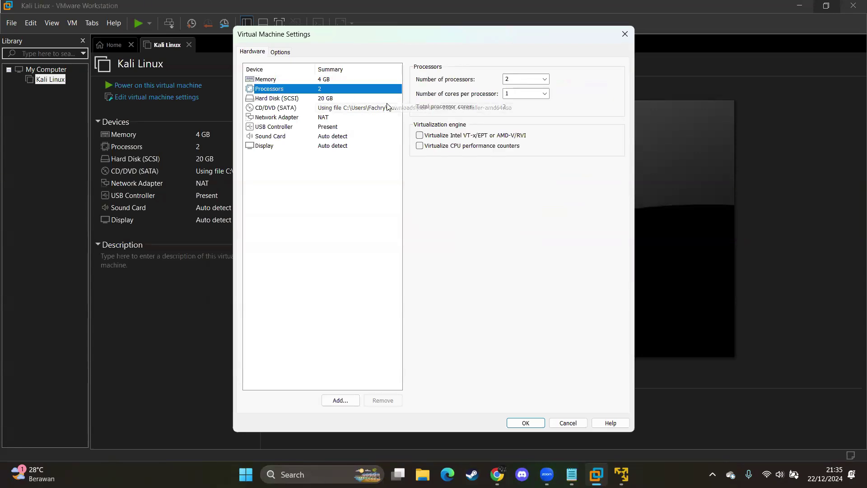
{"action": "left_click", "coordinate": [354, 98]}
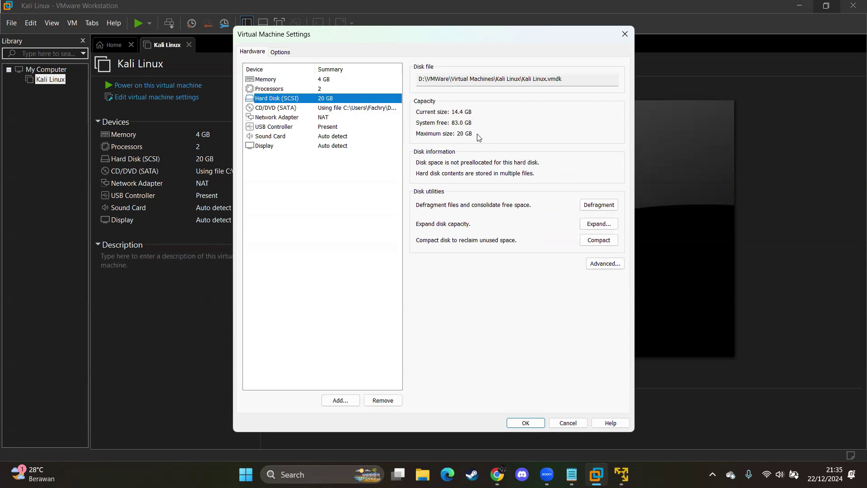
{"action": "left_click", "coordinate": [342, 110]}
{"action": "left_click", "coordinate": [343, 118]}
{"action": "left_click", "coordinate": [345, 110]}
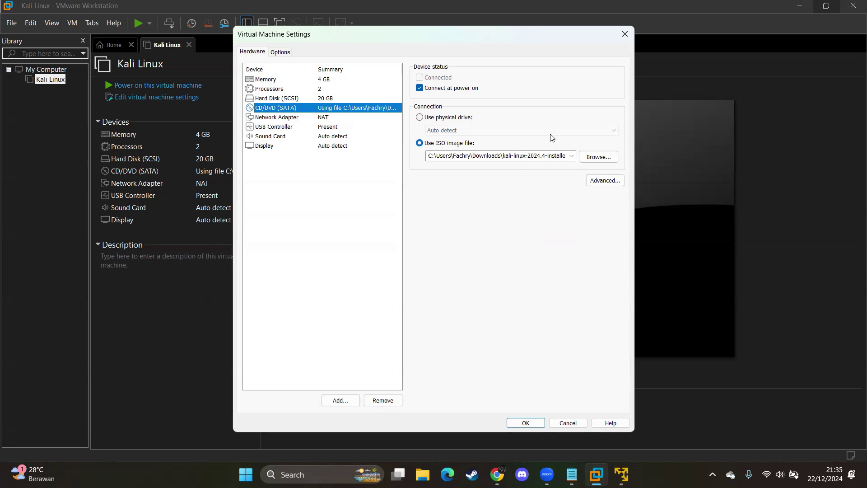
{"action": "left_click", "coordinate": [342, 119]}
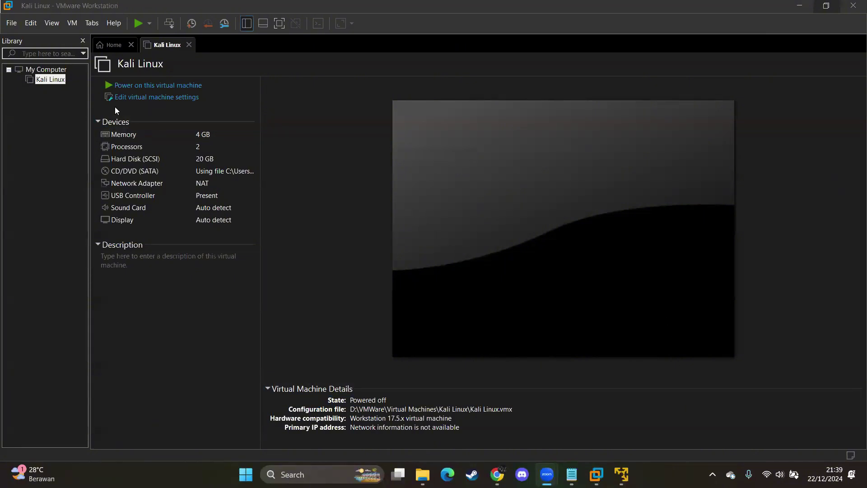
Step: Open the Kali Linux VM's right-click menu and dismiss it without choosing anything
{"action": "right_click", "coordinate": [58, 81]}
{"action": "left_click", "coordinate": [32, 120]}
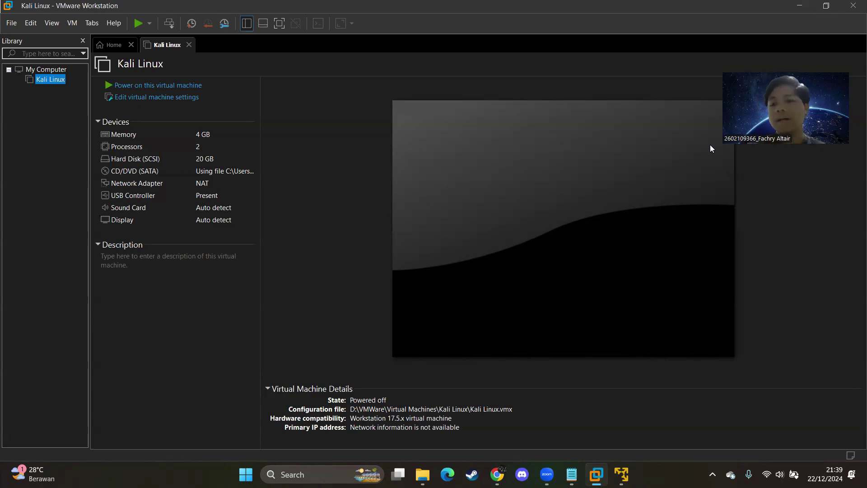
Step: Take a Kali Linux snapshot named 'Configuration 1' with the description 'Configuration 1'
{"action": "right_click", "coordinate": [51, 80]}
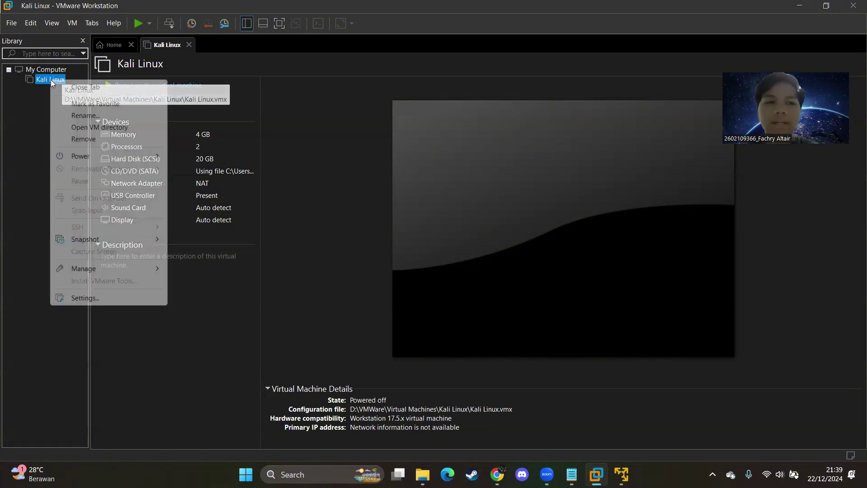
{"action": "mouse_move", "coordinate": [123, 240]}
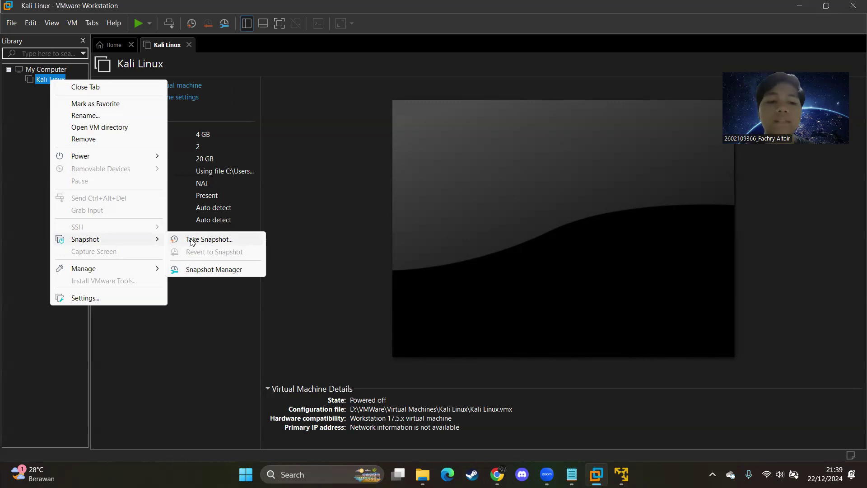
{"action": "left_click", "coordinate": [191, 240]}
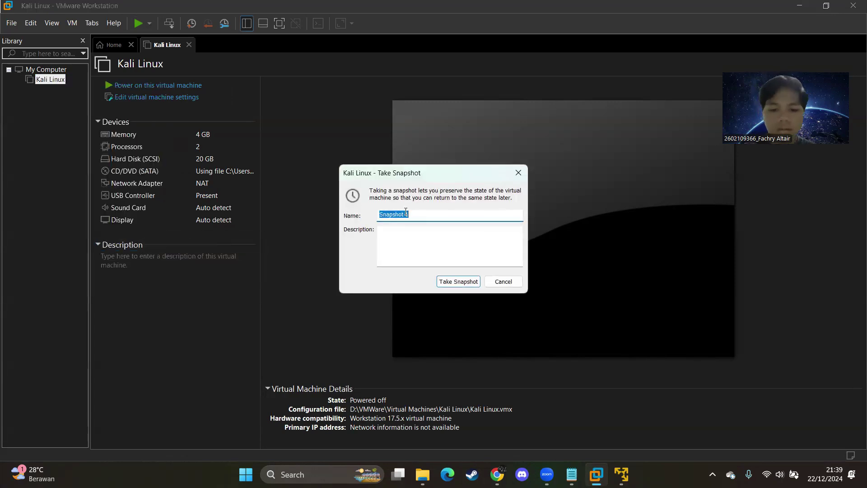
{"action": "type", "text": "Co"}
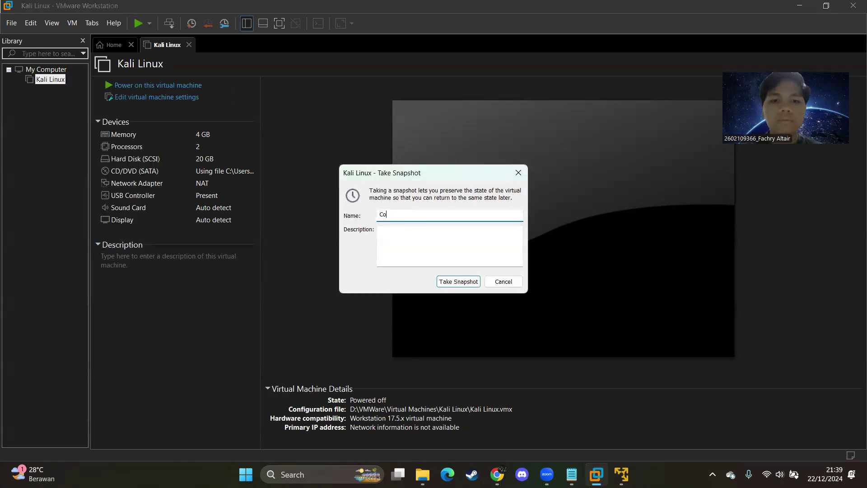
{"action": "type", "text": "nfiguration 1"}
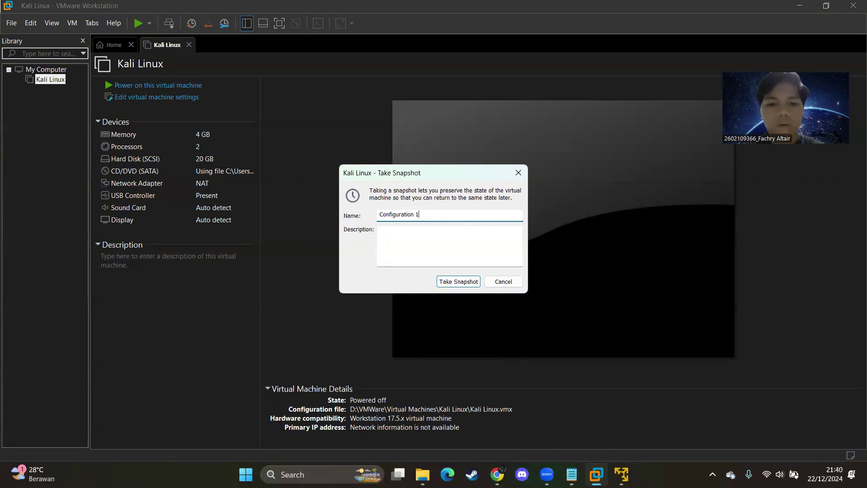
{"action": "left_click", "coordinate": [461, 239]}
{"action": "type", "text": "Config"}
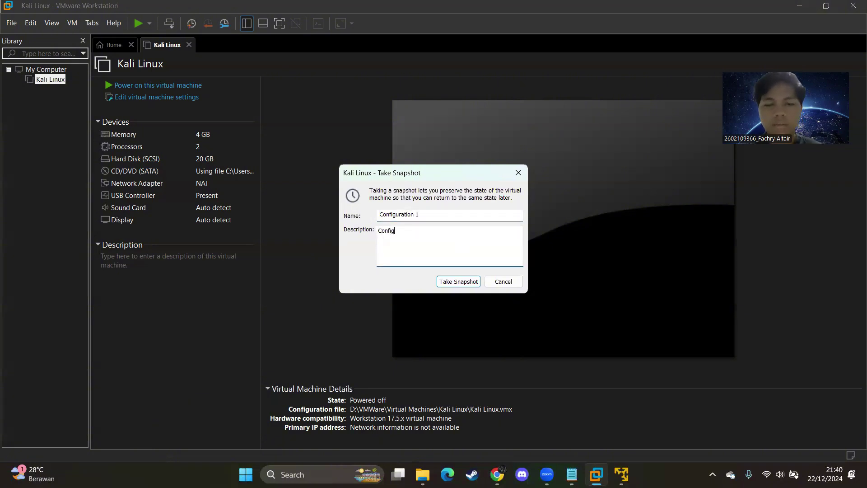
{"action": "type", "text": "uration 1"}
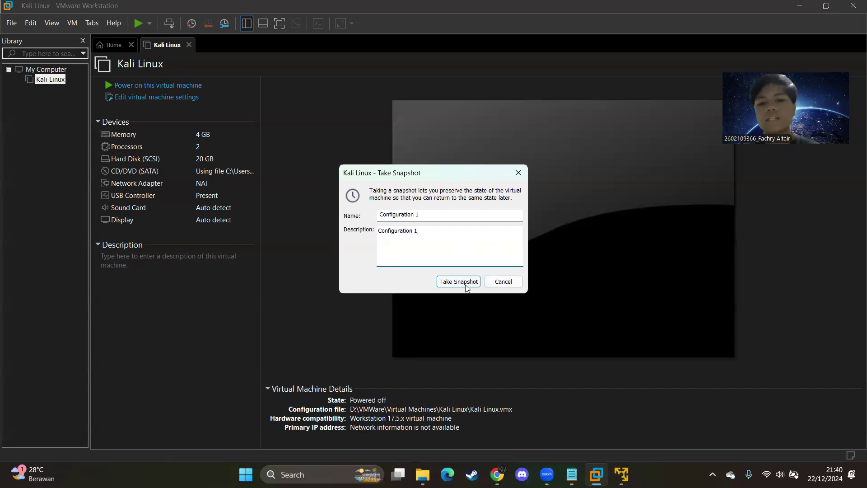
{"action": "left_click", "coordinate": [458, 282]}
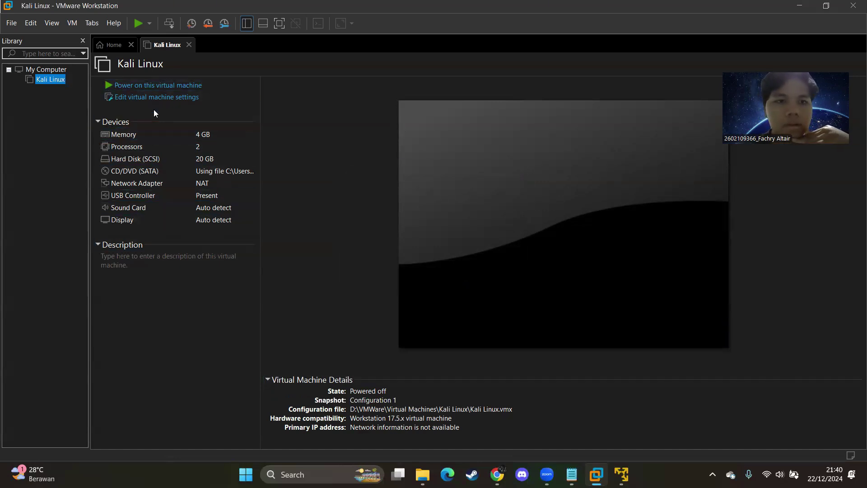
Step: Set the Kali Linux VM's memory to 8 GB (8192 MB) and apply it
{"action": "right_click", "coordinate": [54, 79]}
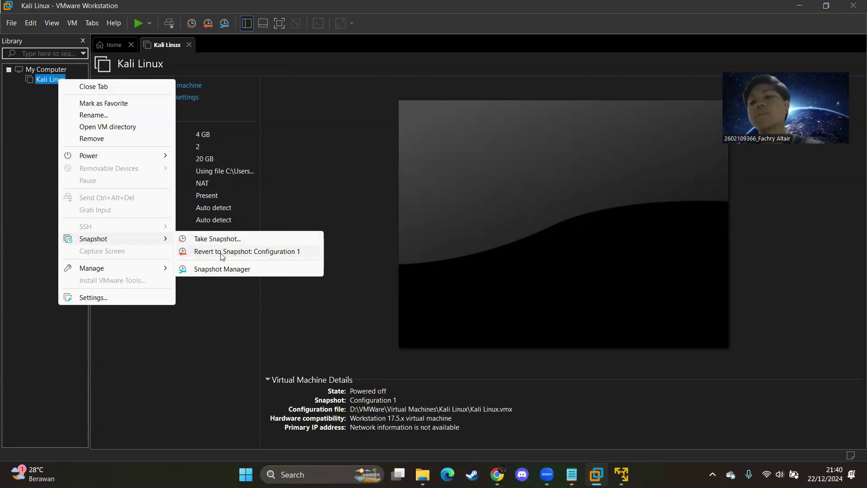
{"action": "left_click", "coordinate": [226, 242]}
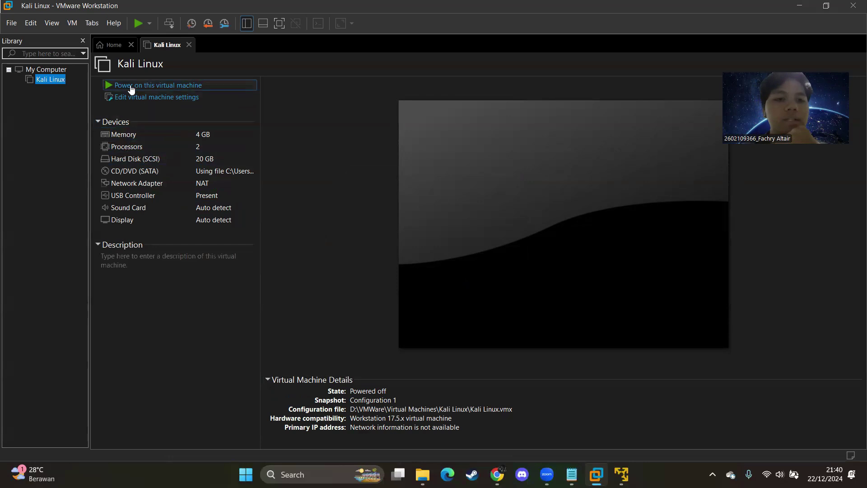
{"action": "left_click", "coordinate": [152, 102]}
{"action": "left_click", "coordinate": [328, 90]}
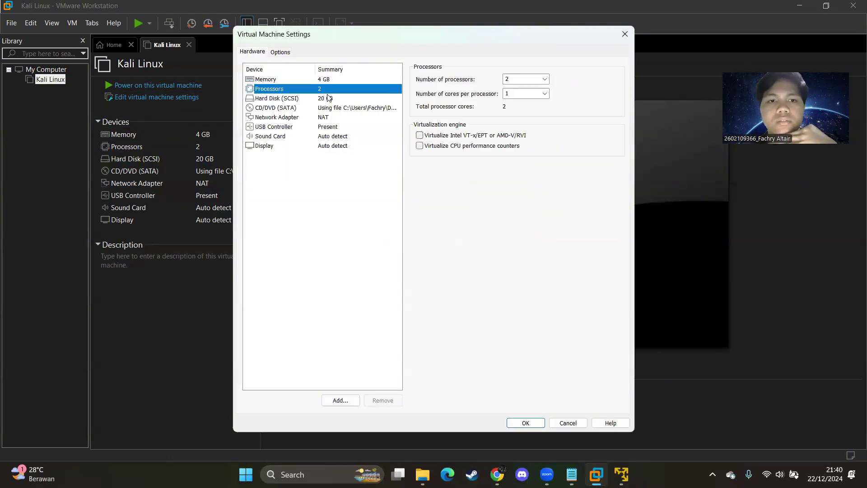
{"action": "left_click", "coordinate": [334, 96]}
{"action": "left_click", "coordinate": [334, 79]}
{"action": "left_click_drag", "start_coordinate": [451, 172], "coordinate": [451, 163]}
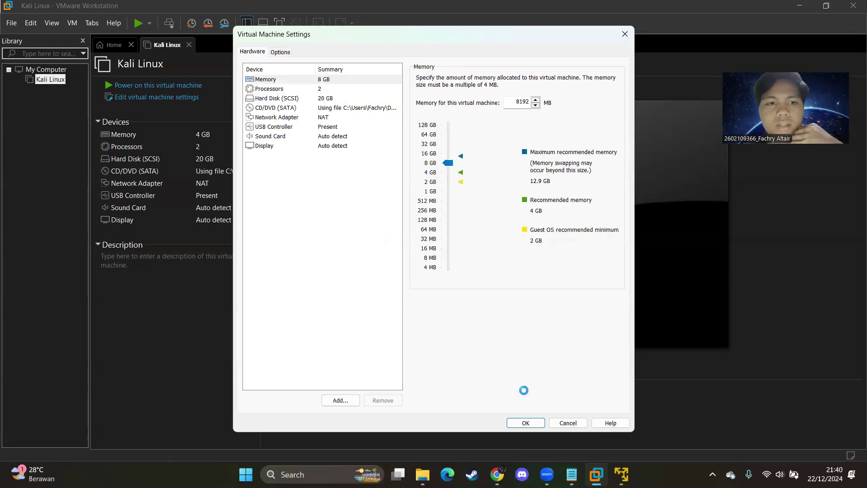
{"action": "left_click", "coordinate": [525, 421]}
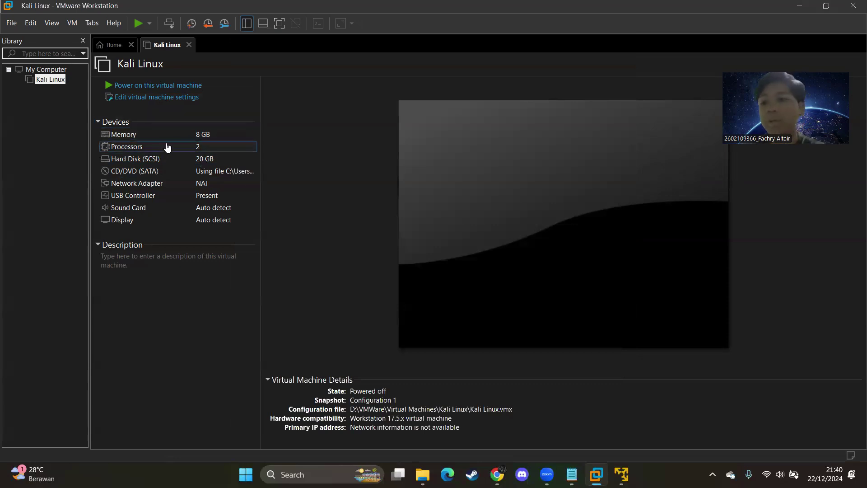
Step: Revert the Kali Linux VM to the Configuration 1 snapshot and confirm the restore
{"action": "right_click", "coordinate": [56, 80]}
{"action": "mouse_move", "coordinate": [118, 244]}
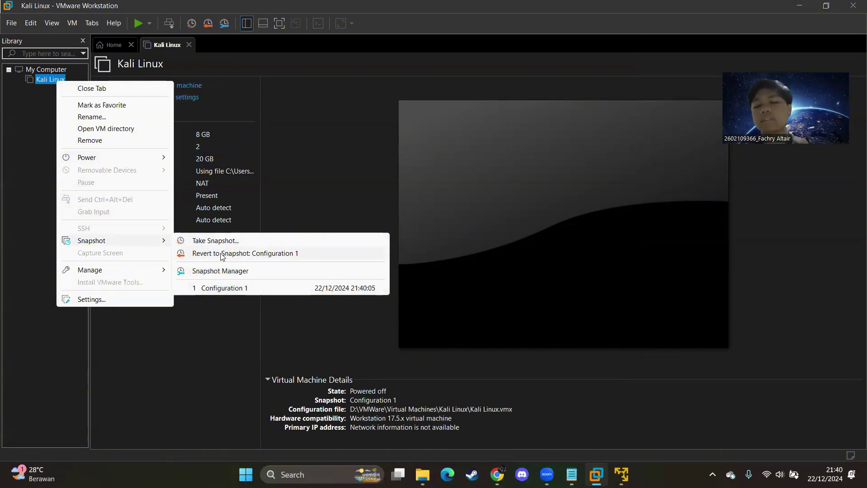
{"action": "left_click", "coordinate": [236, 289]}
{"action": "left_click", "coordinate": [453, 256]}
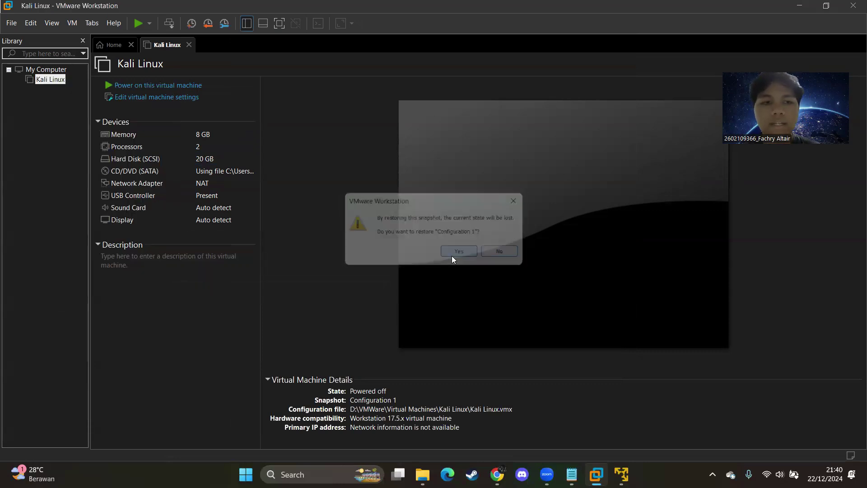